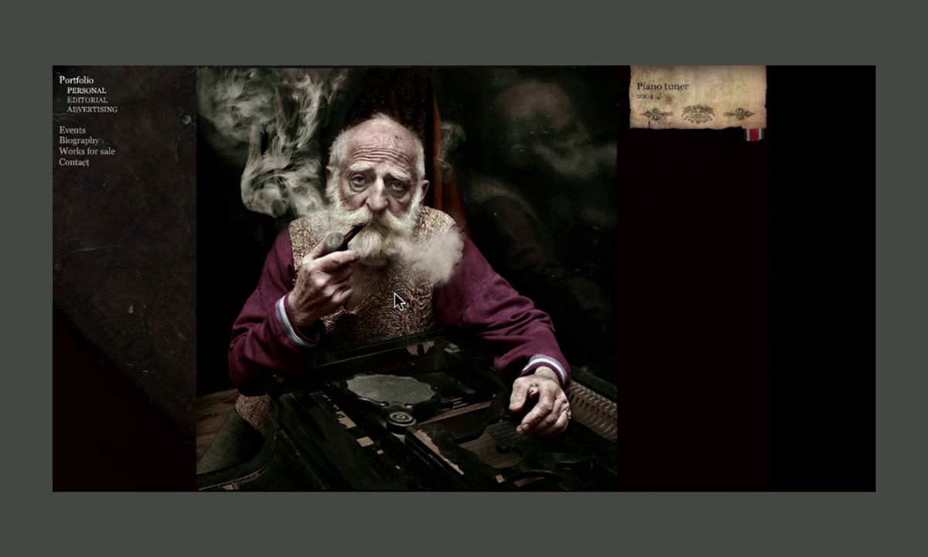
Step: Open DSC_7632.JPG from Bridge in Photoshop and show it in full-screen mode with the menu bar
{"action": "key", "text": "space"}
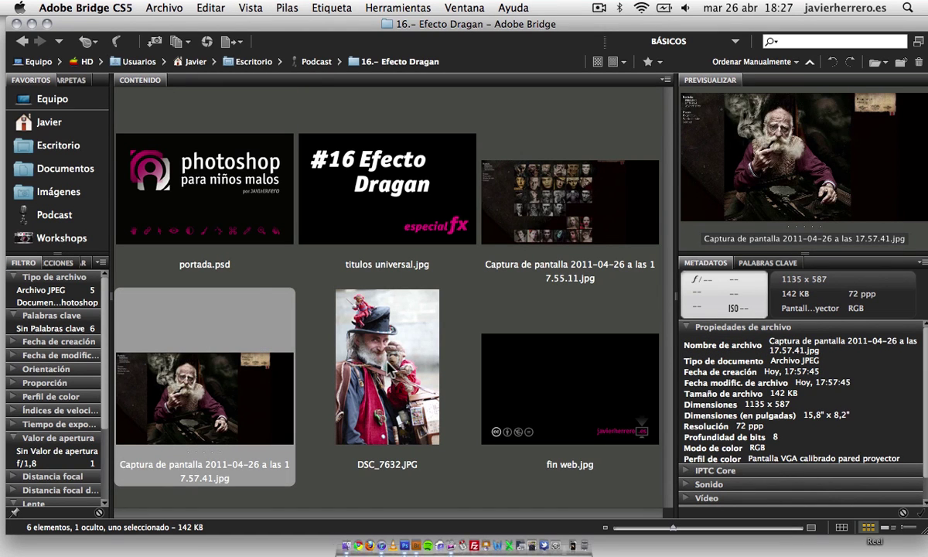
{"action": "left_click", "coordinate": [368, 352]}
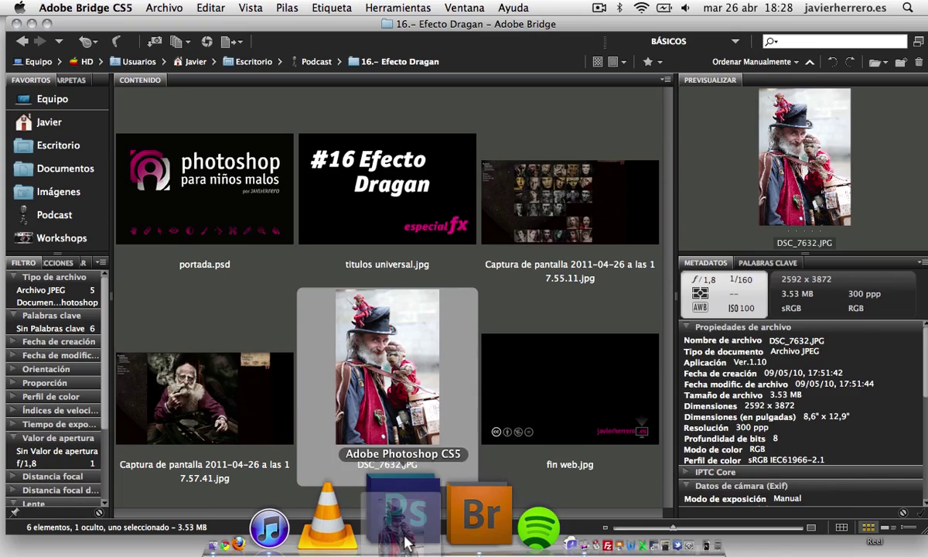
{"action": "left_click_drag", "start_coordinate": [408, 541], "coordinate": [406, 538]}
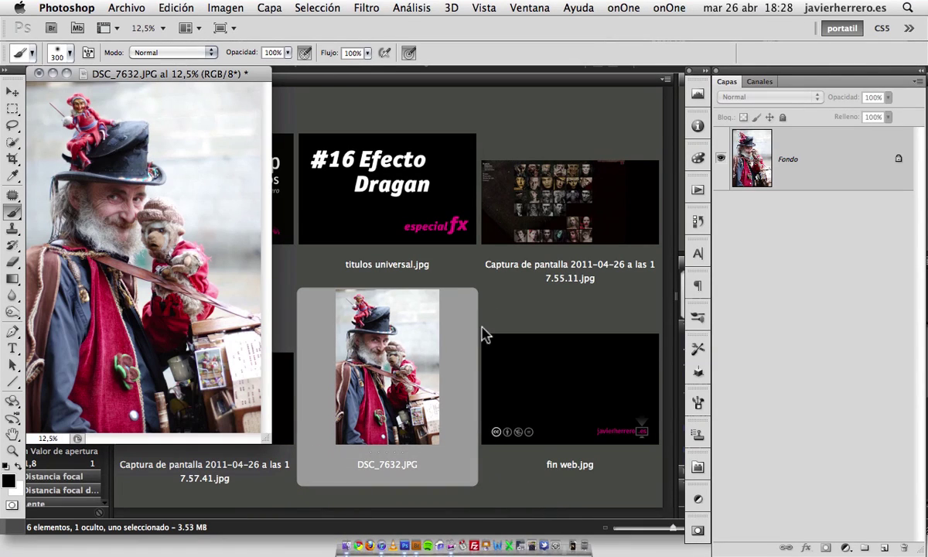
{"action": "key", "text": "f"}
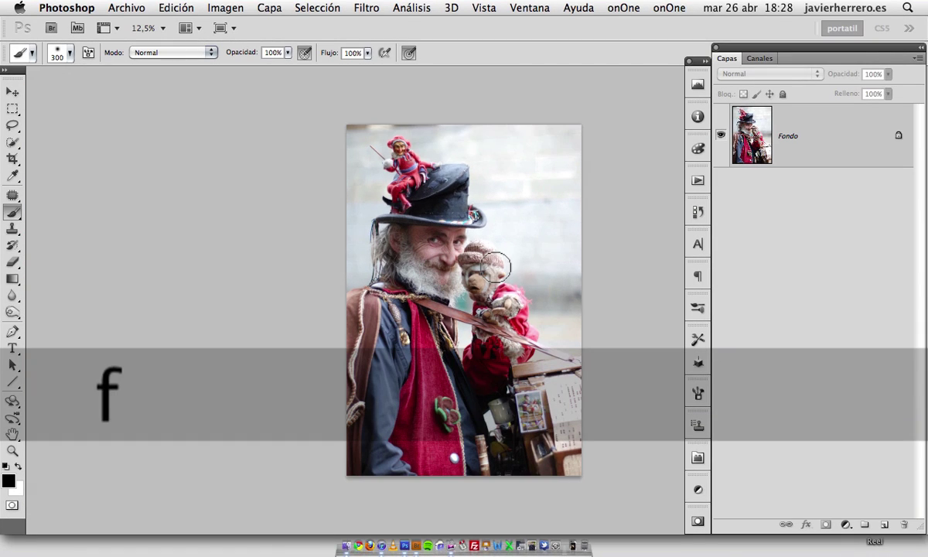
Step: Duplicate the Fondo background layer of the portrait
{"action": "mouse_move", "coordinate": [468, 259]}
{"action": "left_mouse_down"}
{"action": "mouse_move", "coordinate": [418, 266]}
{"action": "mouse_move", "coordinate": [473, 313]}
{"action": "left_mouse_up"}
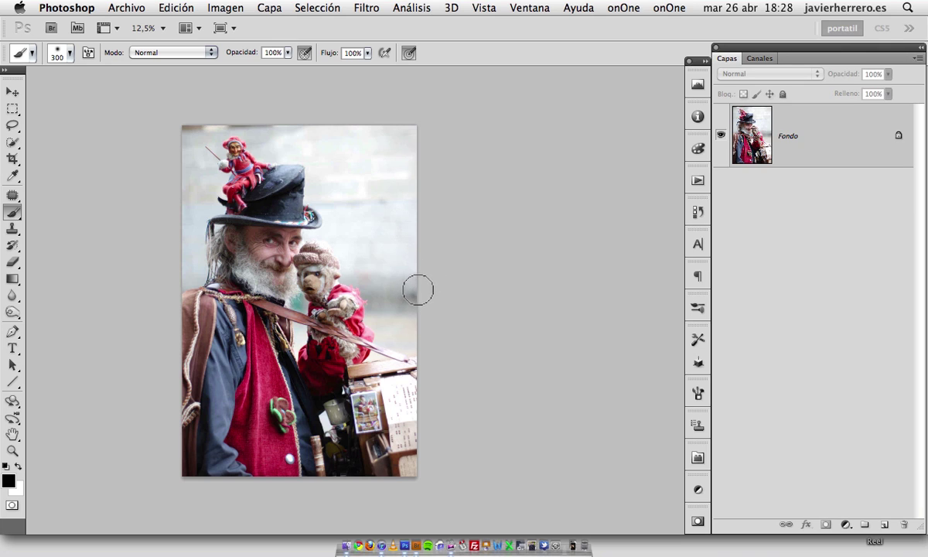
{"action": "left_click_drag", "start_coordinate": [324, 292], "coordinate": [403, 303]}
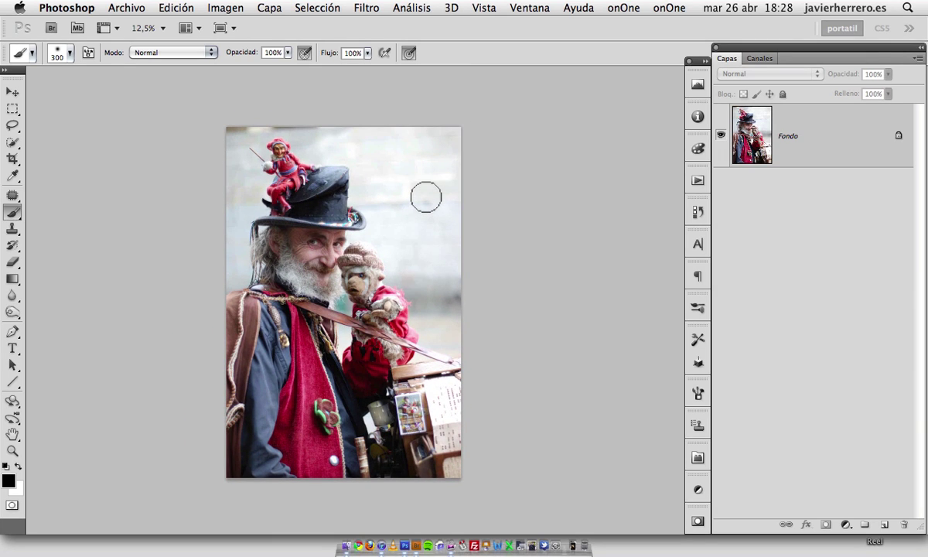
{"action": "key", "text": "super"}
{"action": "key", "text": "super+plus"}
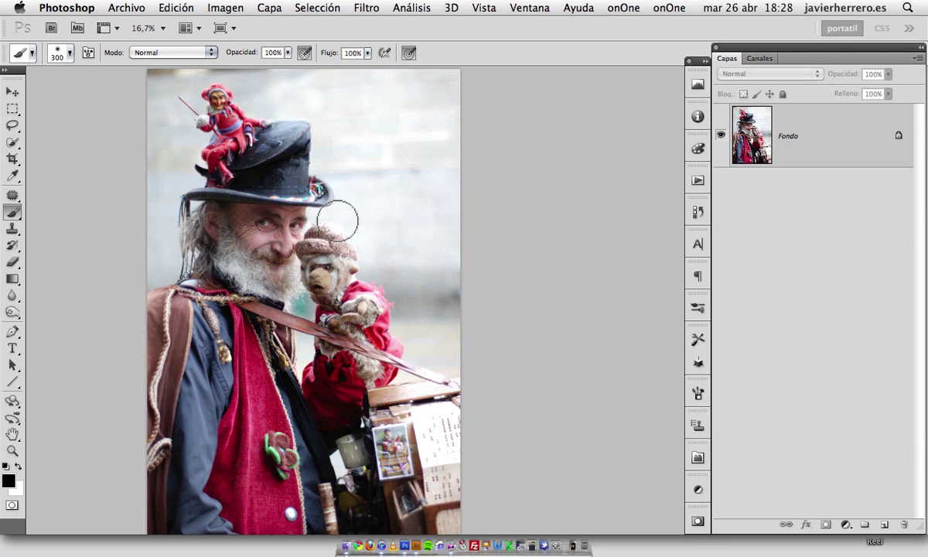
{"action": "key", "text": "super+j"}
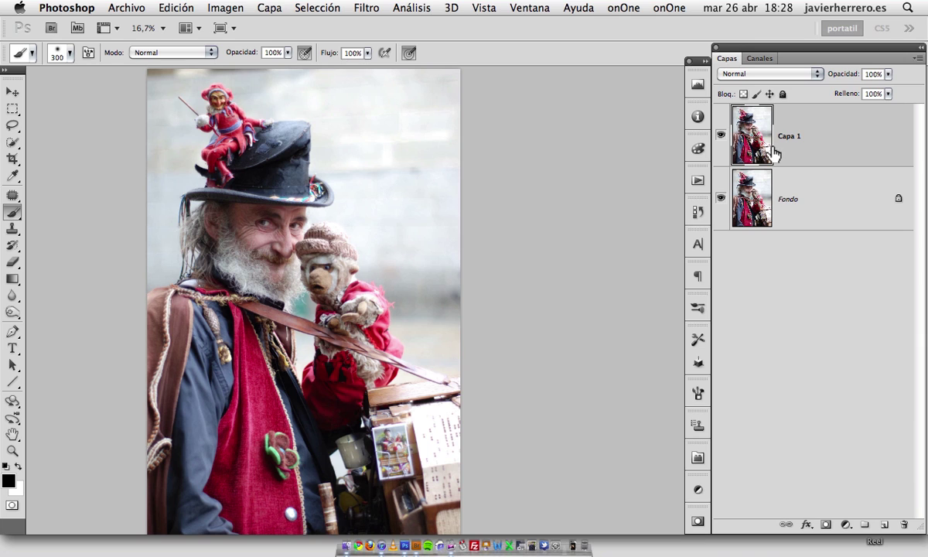
Step: Add a Levels adjustment layer above the duplicated layer with black input 3 and midtones 1.18
{"action": "left_click", "coordinate": [845, 525]}
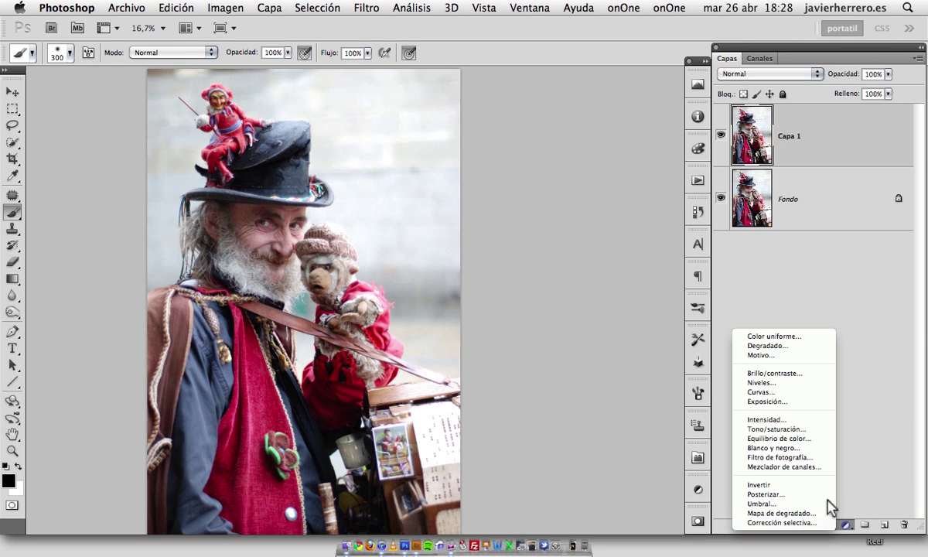
{"action": "left_click", "coordinate": [781, 382]}
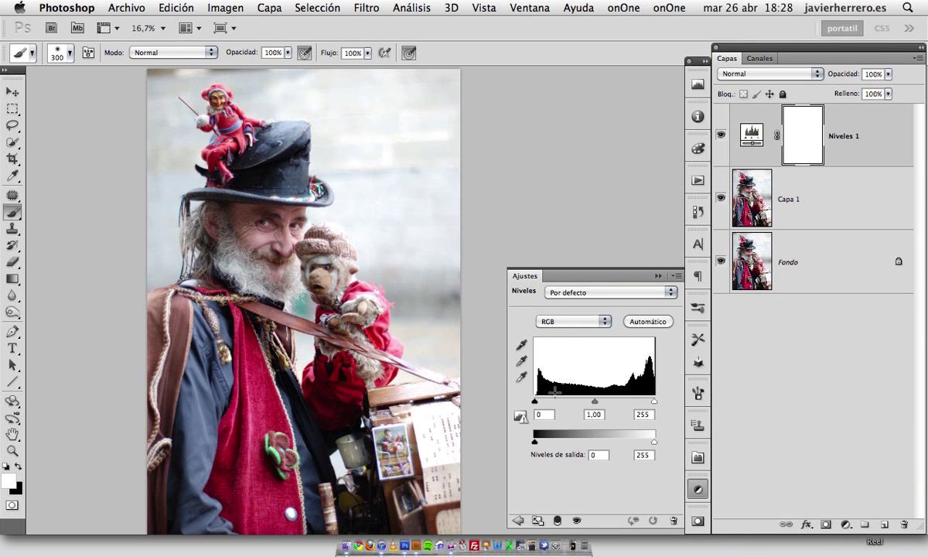
{"action": "key", "text": "alt"}
{"action": "left_click_drag", "start_coordinate": [536, 401], "coordinate": [536, 403]}
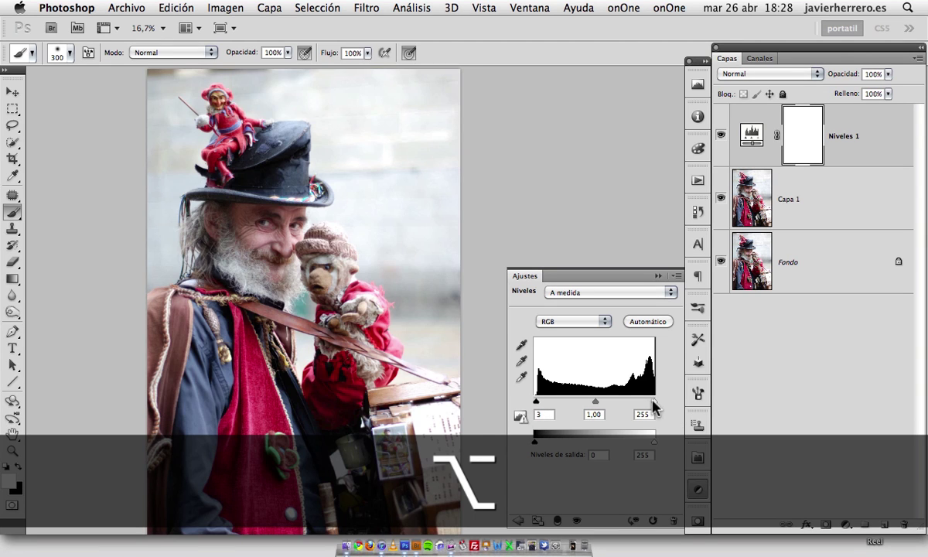
{"action": "left_click_drag", "start_coordinate": [654, 402], "coordinate": [654, 402]}
{"action": "left_click_drag", "start_coordinate": [596, 403], "coordinate": [590, 405]}
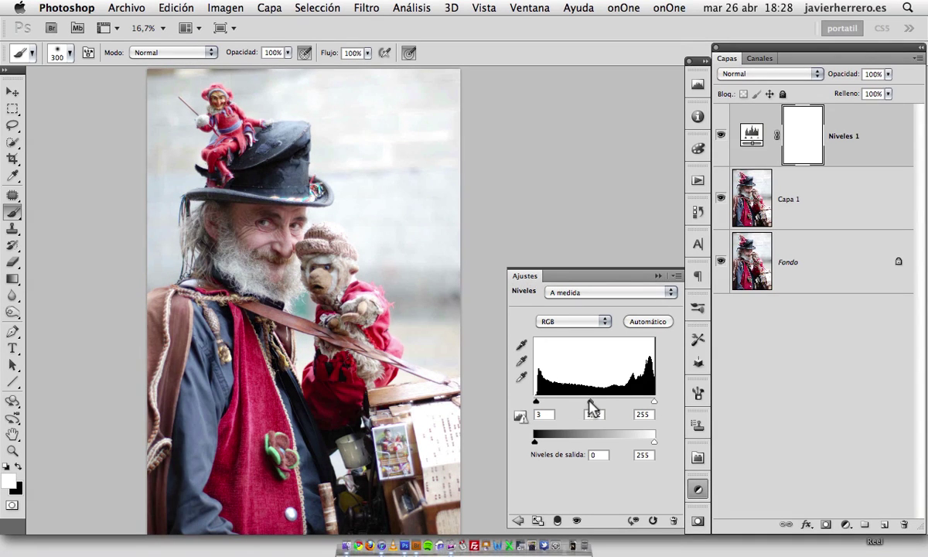
{"action": "left_click", "coordinate": [759, 147]}
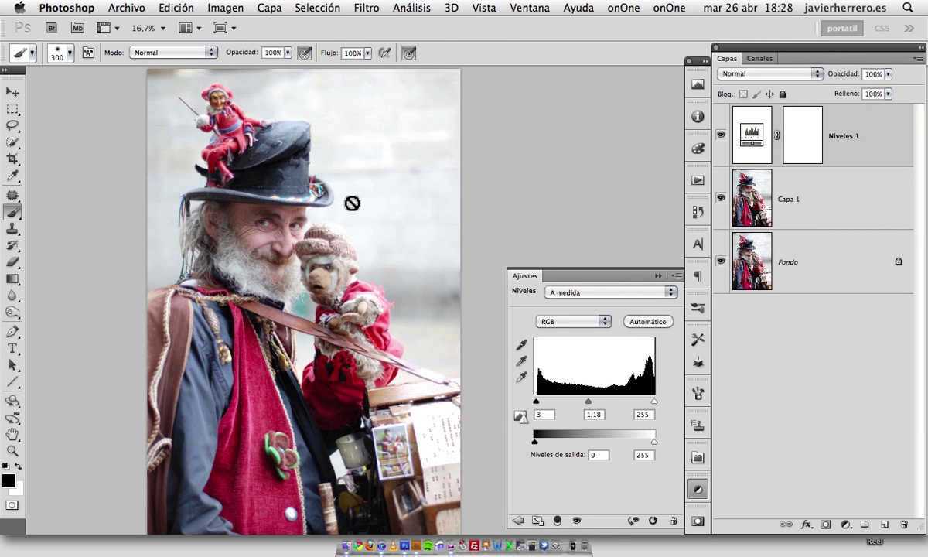
Step: Select the irises of both of the man's eyes with the Lasso tool on the Capa 1 layer
{"action": "key", "text": "z"}
{"action": "left_click_drag", "start_coordinate": [352, 204], "coordinate": [357, 290]}
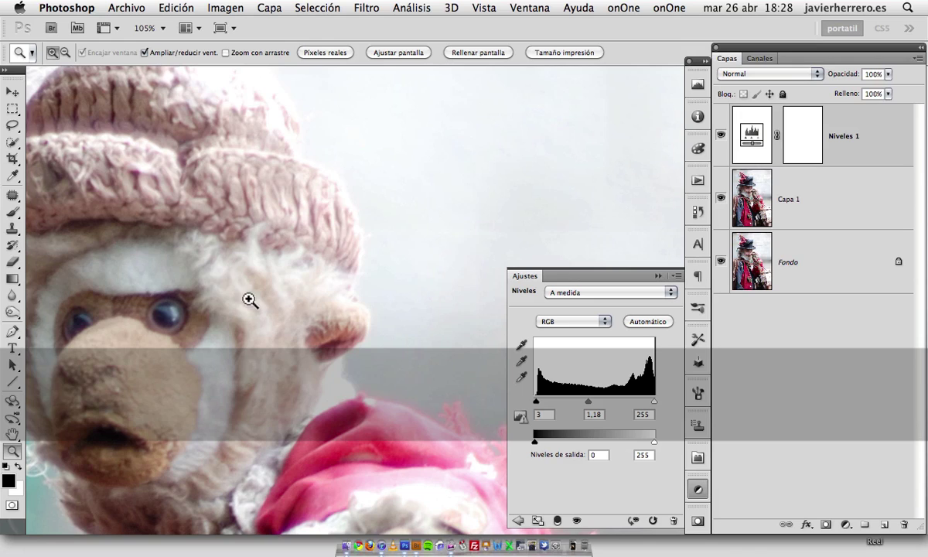
{"action": "left_click_drag", "start_coordinate": [250, 301], "coordinate": [286, 226]}
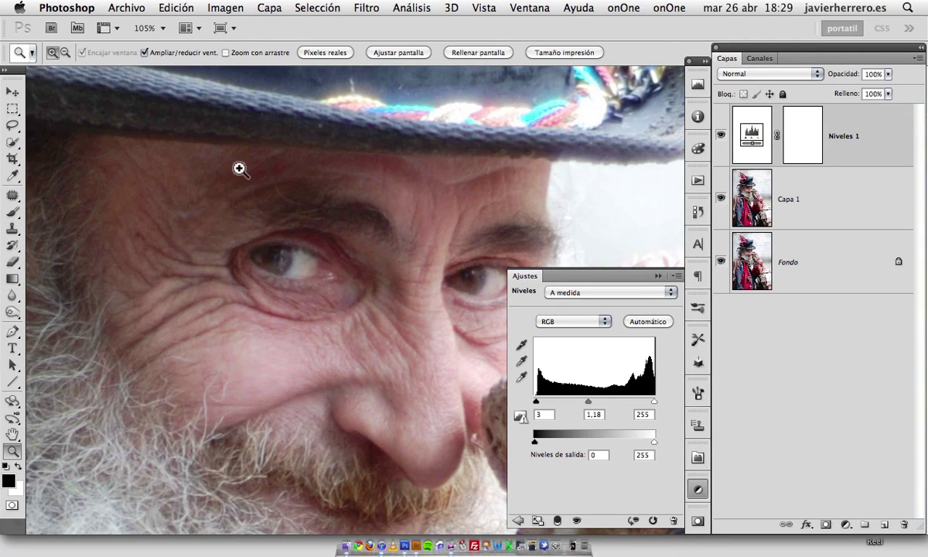
{"action": "left_click", "coordinate": [12, 124]}
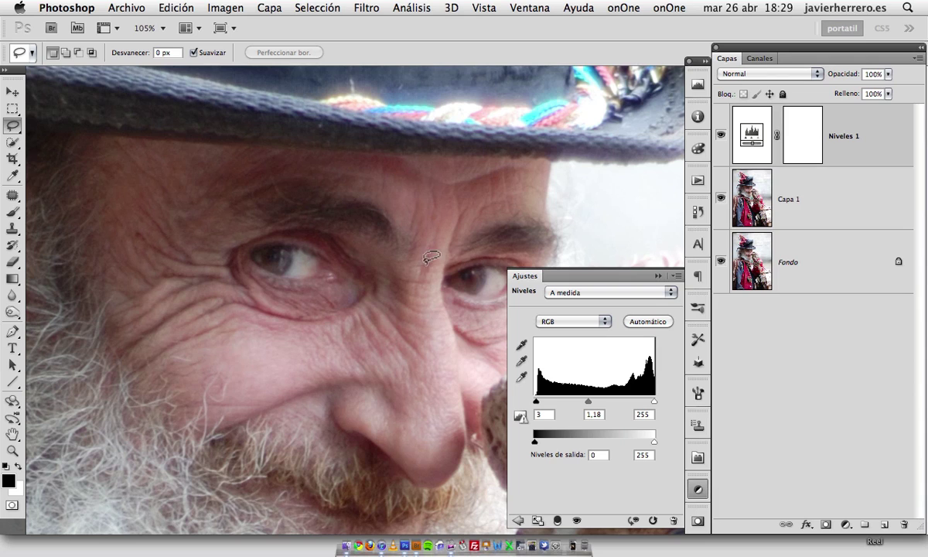
{"action": "left_click_drag", "start_coordinate": [397, 270], "coordinate": [363, 272]}
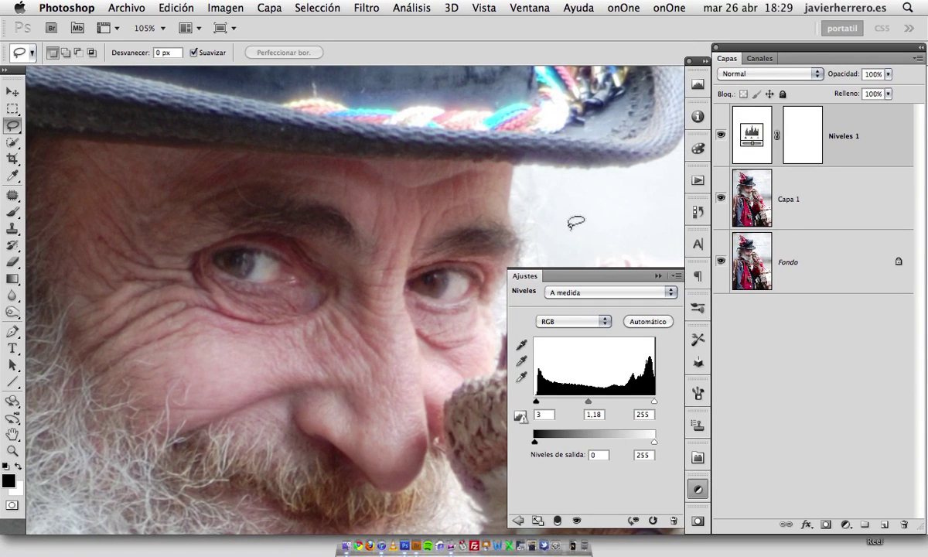
{"action": "key", "text": "alt+bracketleft"}
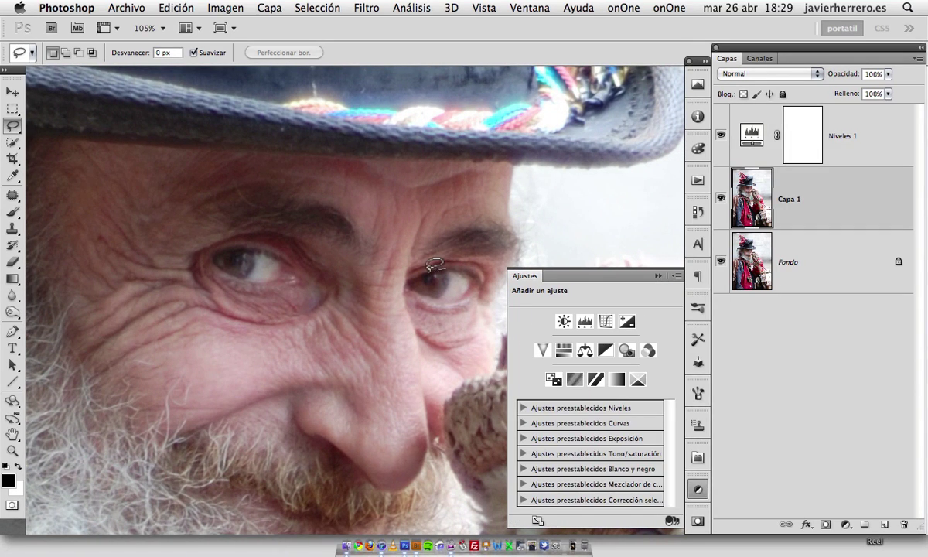
{"action": "left_click_drag", "start_coordinate": [449, 282], "coordinate": [411, 285]}
{"action": "mouse_move", "coordinate": [233, 241]}
{"action": "left_mouse_down"}
{"action": "mouse_move", "coordinate": [215, 249]}
{"action": "mouse_move", "coordinate": [232, 271]}
{"action": "mouse_move", "coordinate": [253, 251]}
{"action": "mouse_move", "coordinate": [234, 241]}
{"action": "left_mouse_up"}
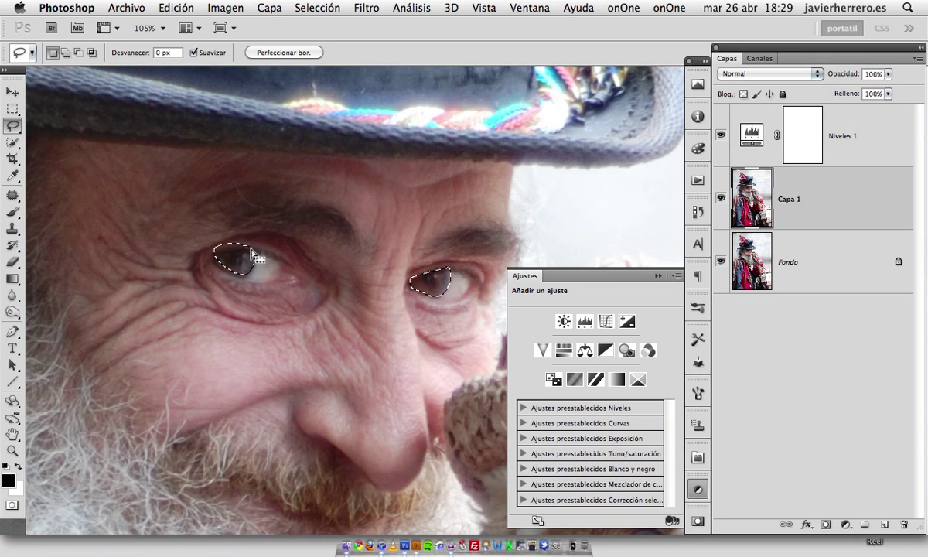
{"action": "key", "text": "alt"}
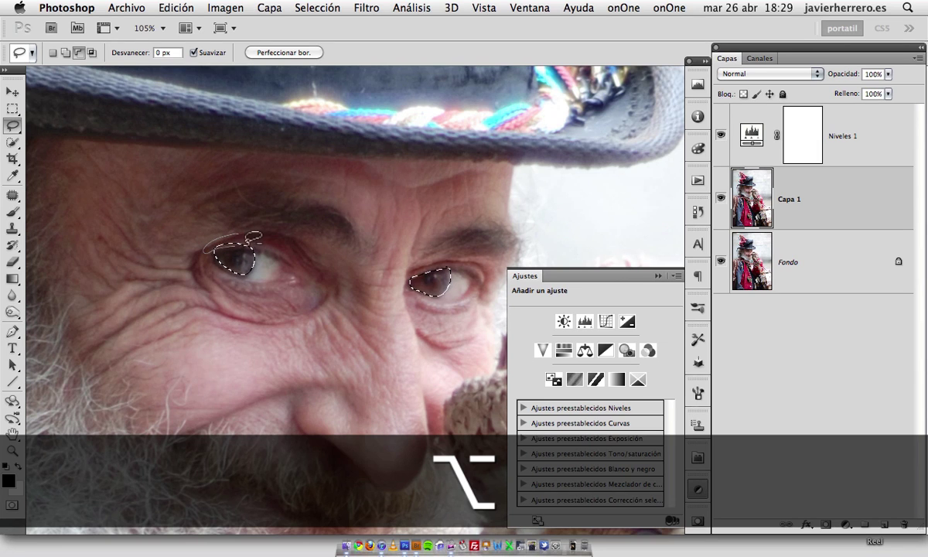
Step: Add a Levels adjustment layer masked to the selected irises and clip it to Capa 1
{"action": "left_click", "coordinate": [846, 524]}
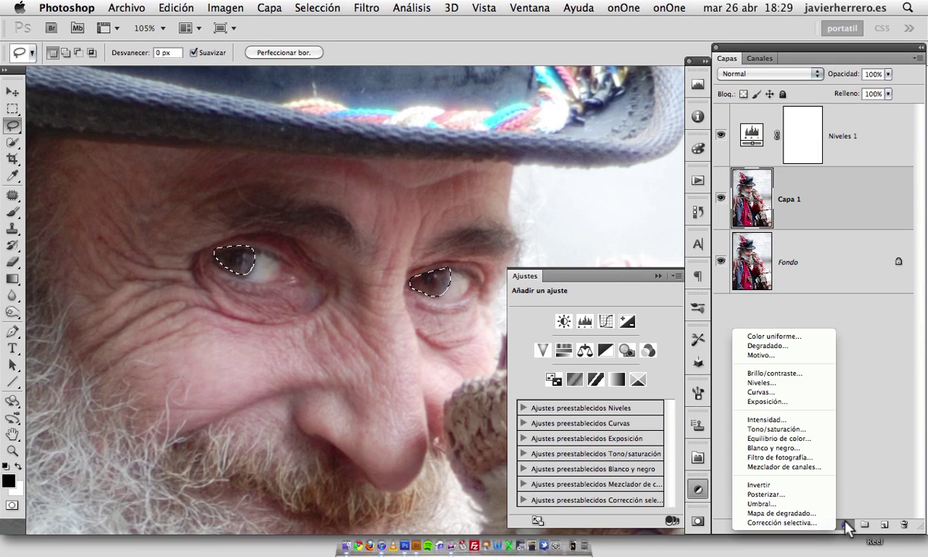
{"action": "left_click", "coordinate": [793, 383]}
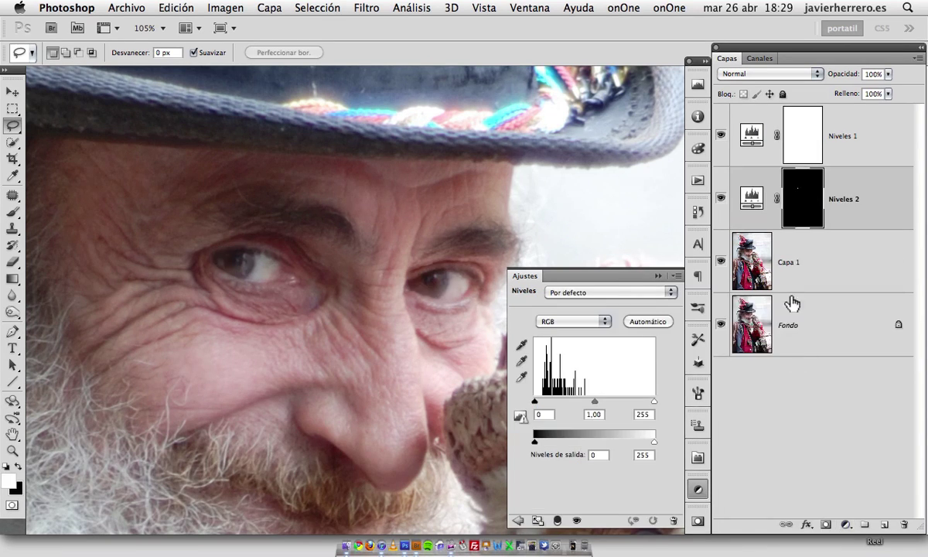
{"action": "key", "text": "alt"}
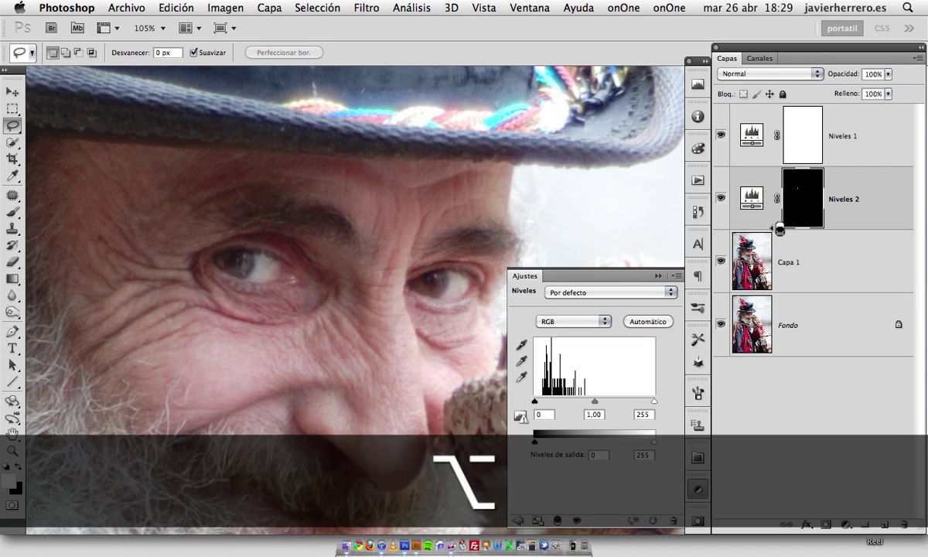
{"action": "left_click", "coordinate": [778, 230], "text": "alt"}
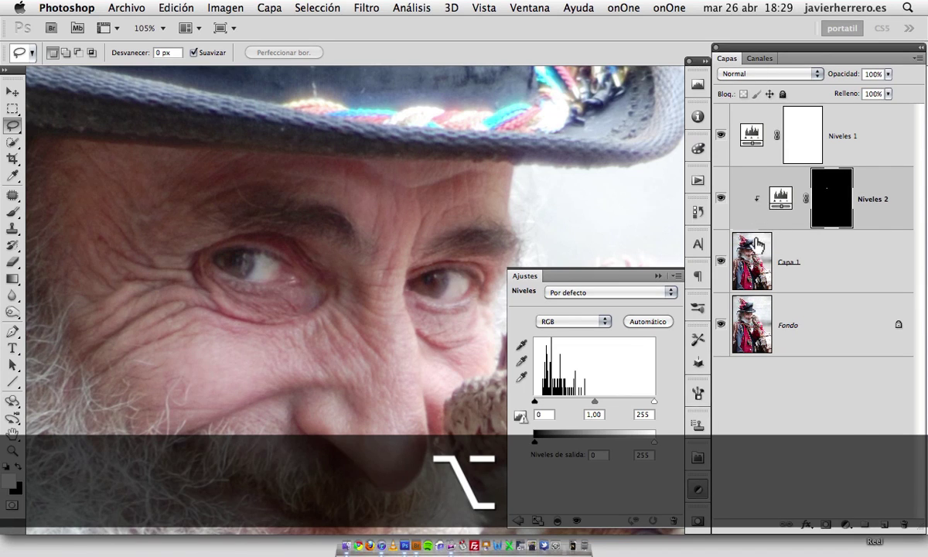
Step: Set the iris Levels layer to Linear Dodge (Add) blending, with black input 20 and midtones 0.84
{"action": "left_click", "coordinate": [750, 74]}
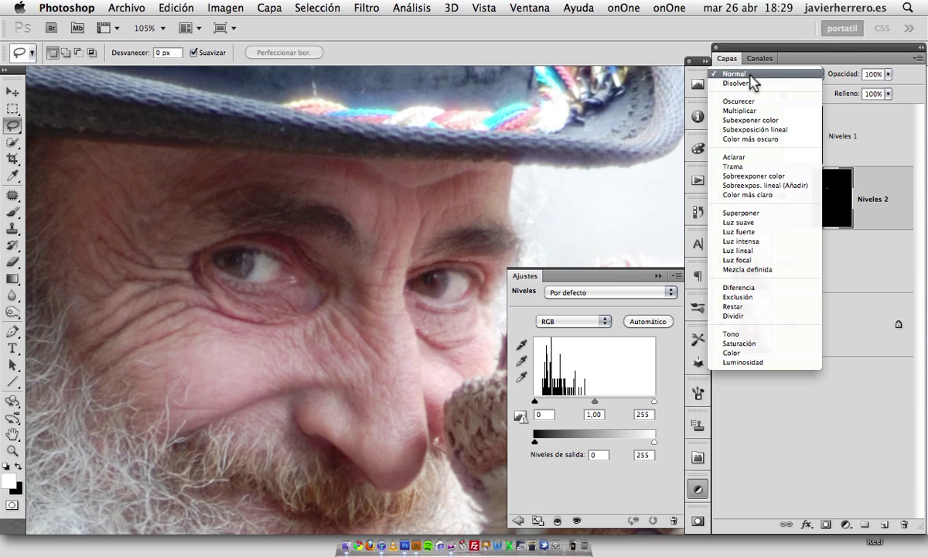
{"action": "left_click", "coordinate": [765, 186]}
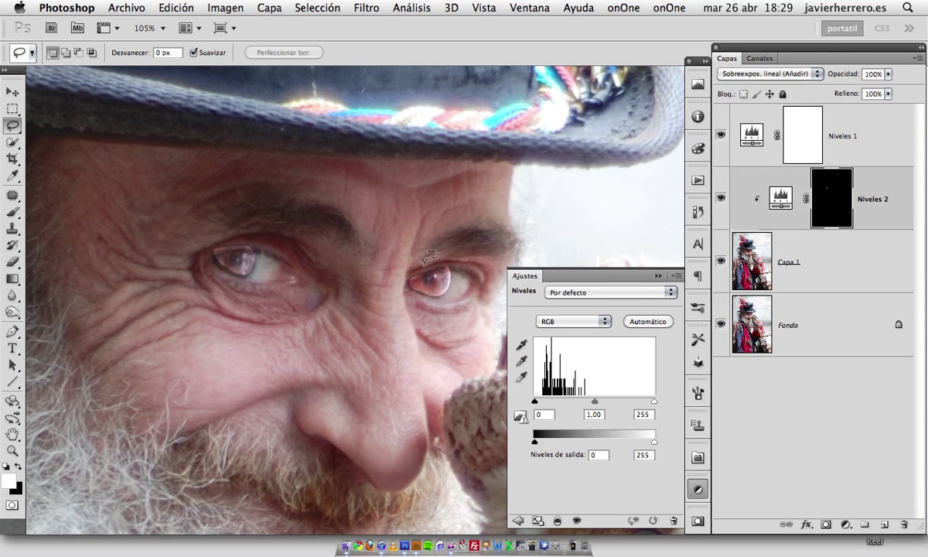
{"action": "mouse_move", "coordinate": [655, 402]}
{"action": "left_mouse_down"}
{"action": "mouse_move", "coordinate": [594, 404]}
{"action": "mouse_move", "coordinate": [654, 402]}
{"action": "left_mouse_up"}
{"action": "left_click_drag", "start_coordinate": [535, 403], "coordinate": [544, 402]}
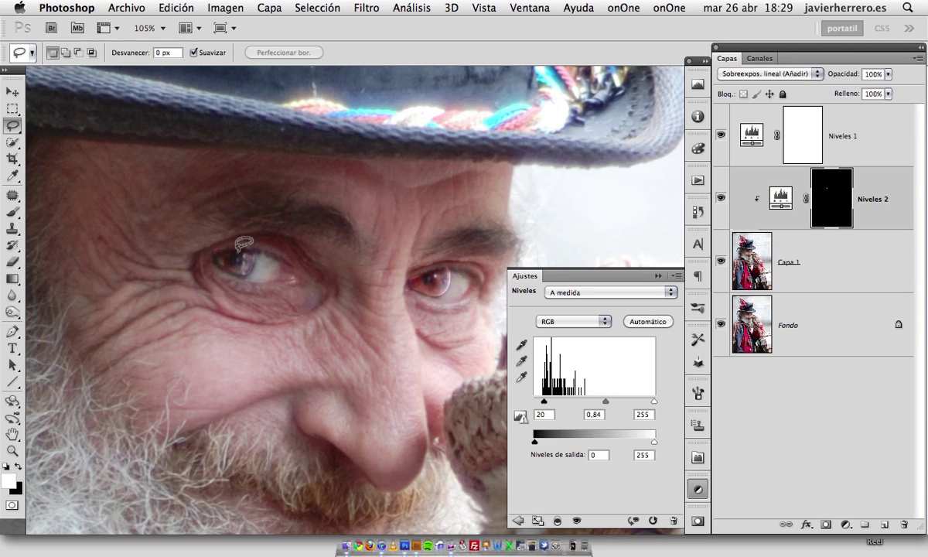
Step: Feather the iris Levels layer's mask by 5 px and compare the eyes with the layer hidden and shown
{"action": "left_click", "coordinate": [698, 521]}
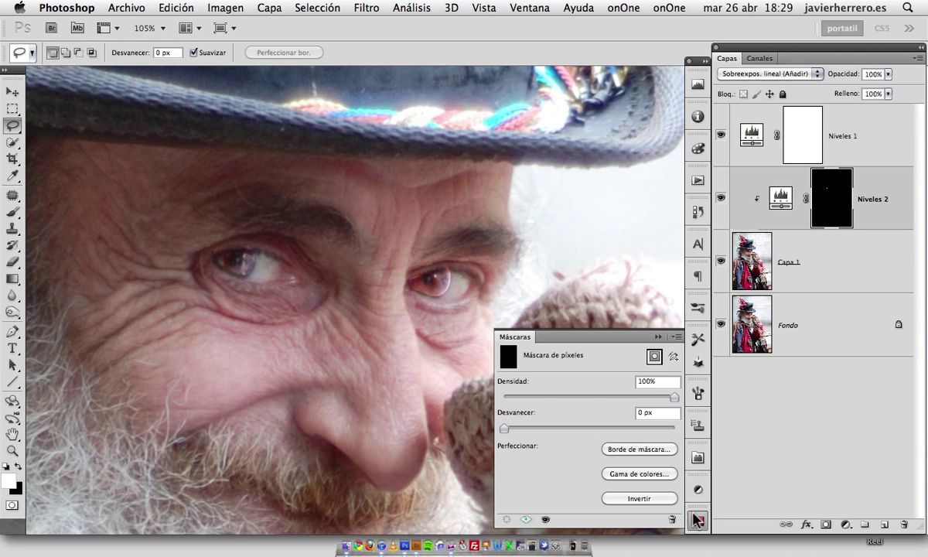
{"action": "left_click_drag", "start_coordinate": [528, 430], "coordinate": [548, 429]}
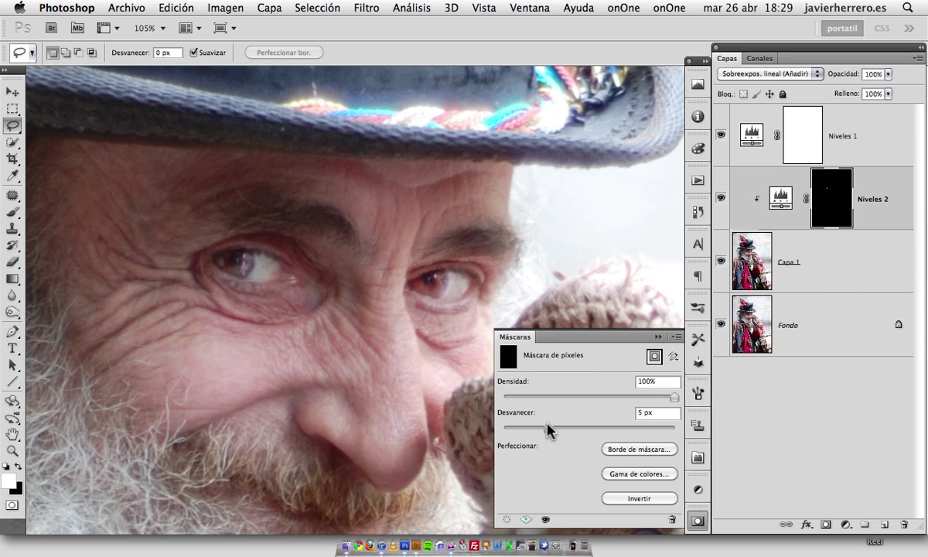
{"action": "left_click", "coordinate": [720, 198]}
{"action": "left_click", "coordinate": [720, 198]}
Step: Refine the iris mask around the eyes with a small black brush, reduced to 19 px
{"action": "key", "text": "b"}
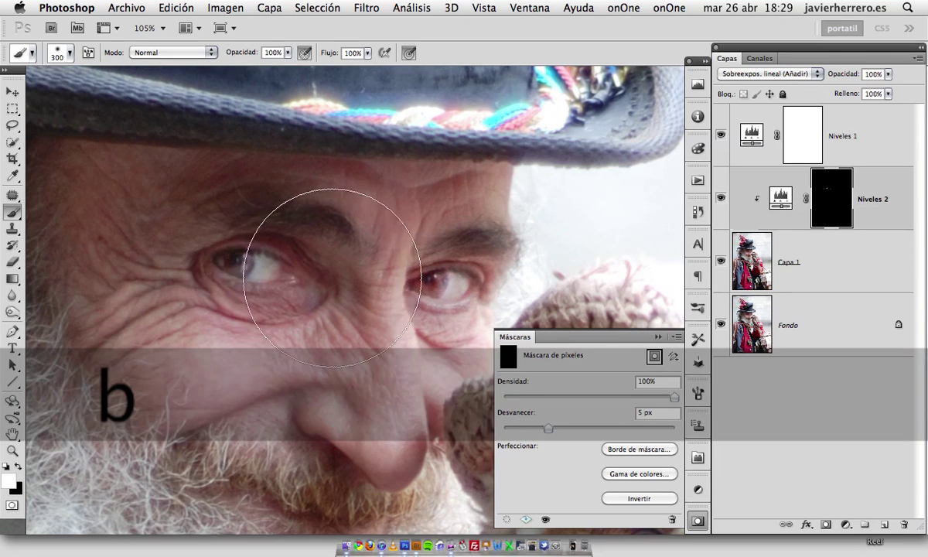
{"action": "mouse_move", "coordinate": [378, 274]}
{"action": "left_mouse_down"}
{"action": "mouse_move", "coordinate": [402, 263]}
{"action": "mouse_move", "coordinate": [284, 266]}
{"action": "mouse_move", "coordinate": [286, 276]}
{"action": "mouse_move", "coordinate": [304, 270]}
{"action": "left_mouse_up"}
{"action": "key", "text": "x"}
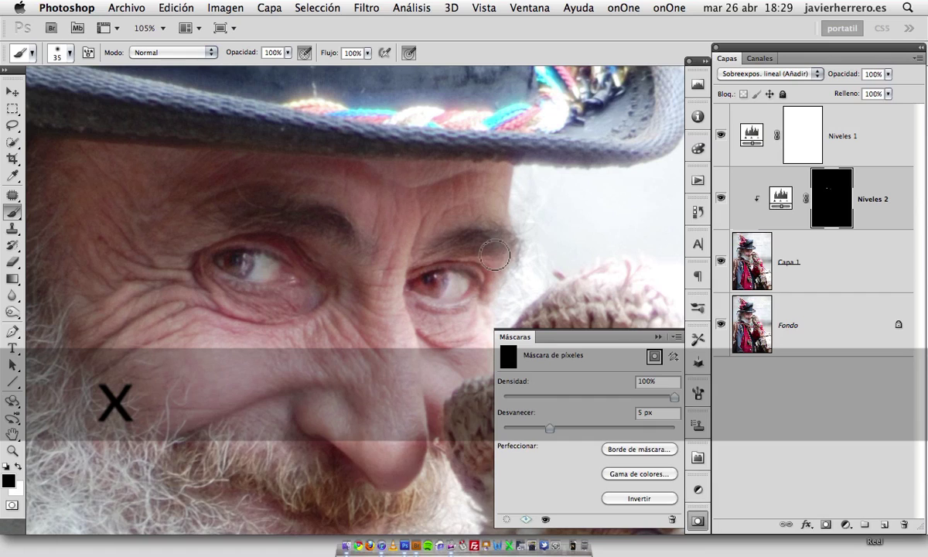
{"action": "left_click_drag", "start_coordinate": [485, 256], "coordinate": [454, 271]}
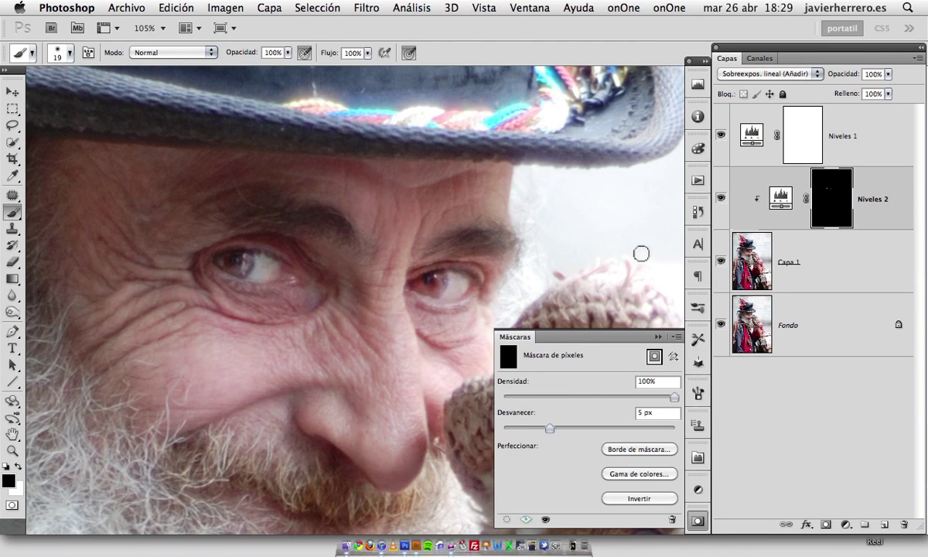
Step: Lower the iris Levels layer's opacity to 86% and compare the eyes with the layer hidden and shown
{"action": "left_click_drag", "start_coordinate": [849, 75], "coordinate": [847, 78]}
{"action": "left_click", "coordinate": [722, 199]}
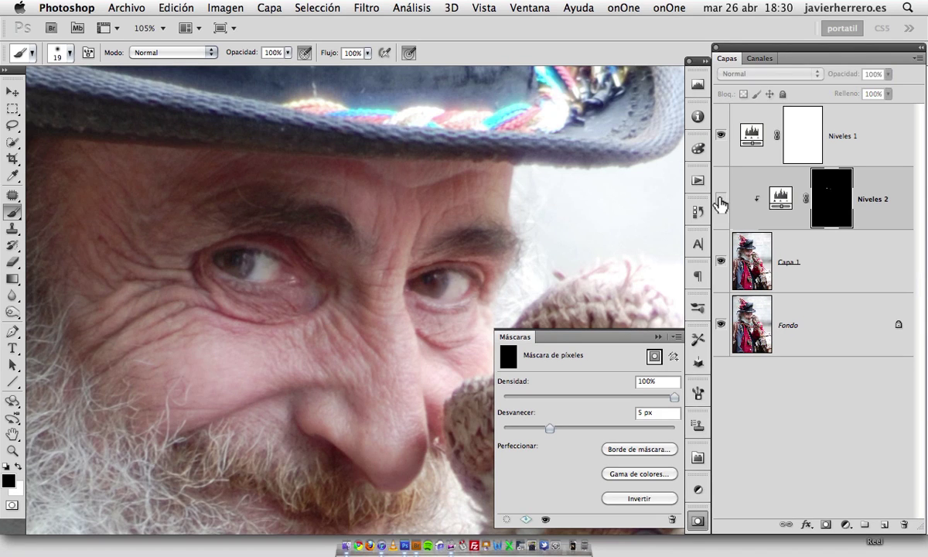
{"action": "left_click", "coordinate": [721, 199]}
{"action": "left_click", "coordinate": [722, 199]}
{"action": "left_click", "coordinate": [722, 199]}
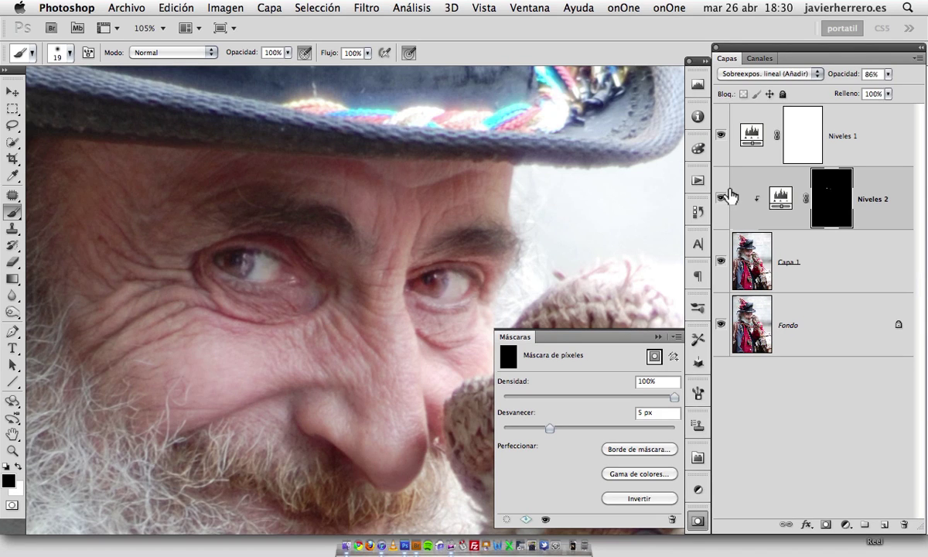
{"action": "key", "text": "super"}
{"action": "key", "text": "super+0"}
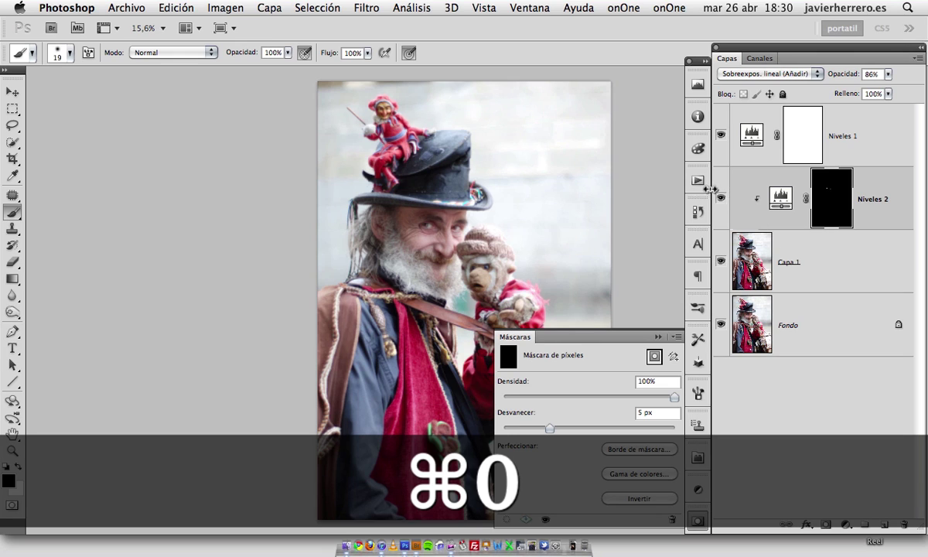
Step: Compare the whole portrait with the iris Levels layer hidden and shown
{"action": "left_click", "coordinate": [721, 200]}
{"action": "left_click", "coordinate": [720, 203]}
{"action": "left_click", "coordinate": [720, 204]}
{"action": "left_click", "coordinate": [721, 205]}
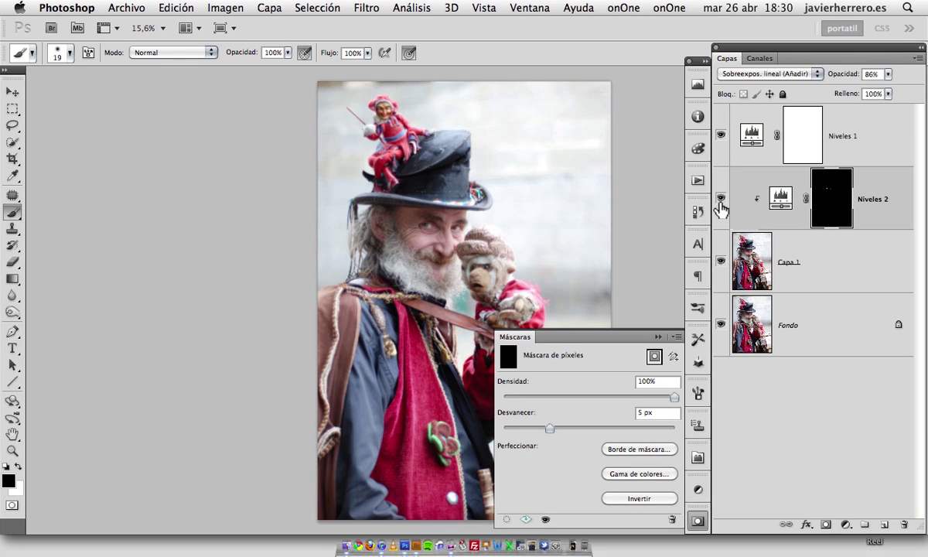
{"action": "left_click", "coordinate": [721, 207]}
{"action": "left_click", "coordinate": [721, 199]}
Step: Add a Curves adjustment layer above the overall Levels layer and shape an S-curve with points at input 52/output 36 and input 214/output 227
{"action": "left_click", "coordinate": [756, 138]}
{"action": "left_click", "coordinate": [847, 525]}
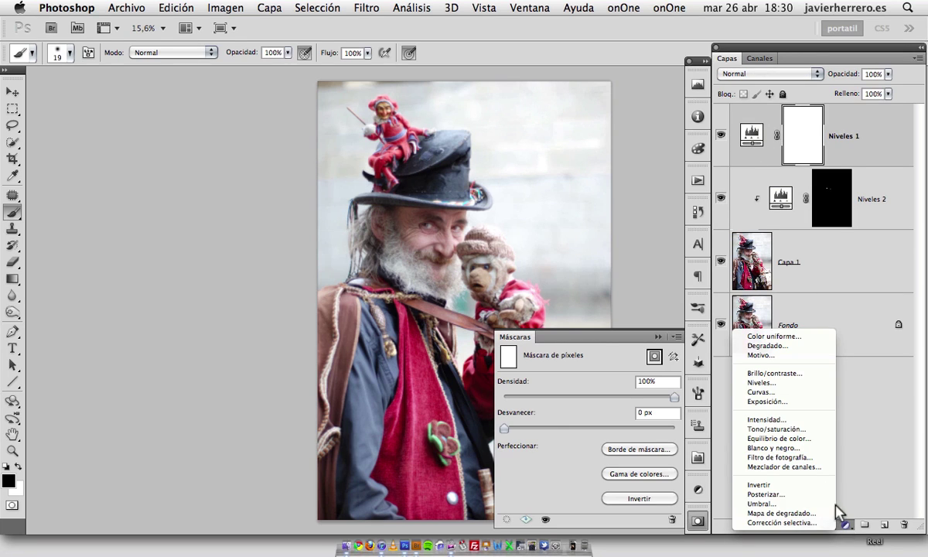
{"action": "left_click", "coordinate": [779, 379]}
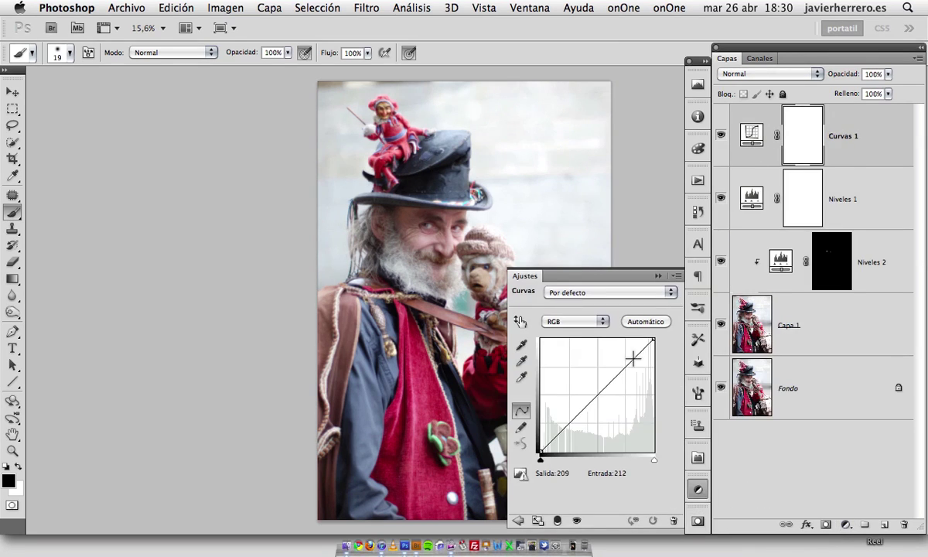
{"action": "left_click_drag", "start_coordinate": [631, 361], "coordinate": [633, 354]}
{"action": "left_click_drag", "start_coordinate": [569, 421], "coordinate": [570, 426]}
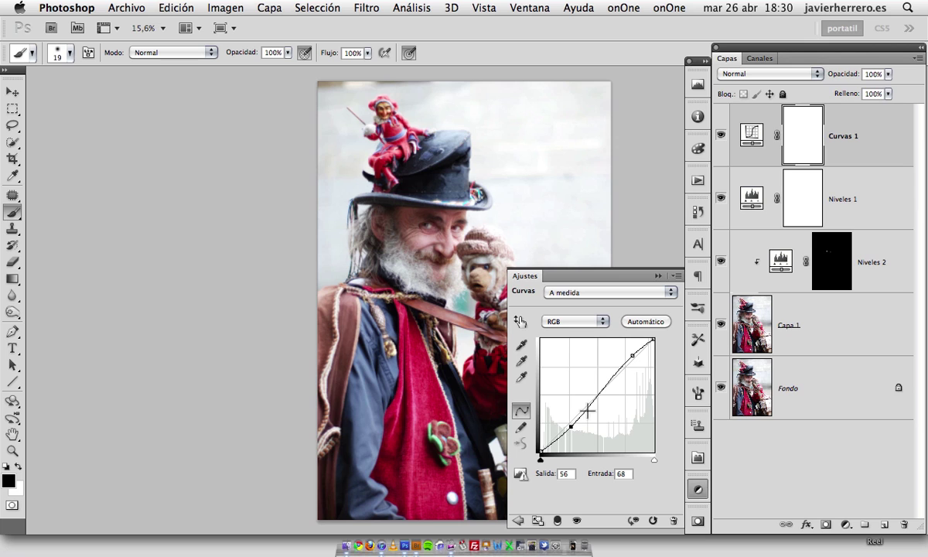
{"action": "mouse_move", "coordinate": [569, 426]}
{"action": "left_mouse_down"}
{"action": "mouse_move", "coordinate": [576, 435]}
{"action": "mouse_move", "coordinate": [562, 435]}
{"action": "left_mouse_up"}
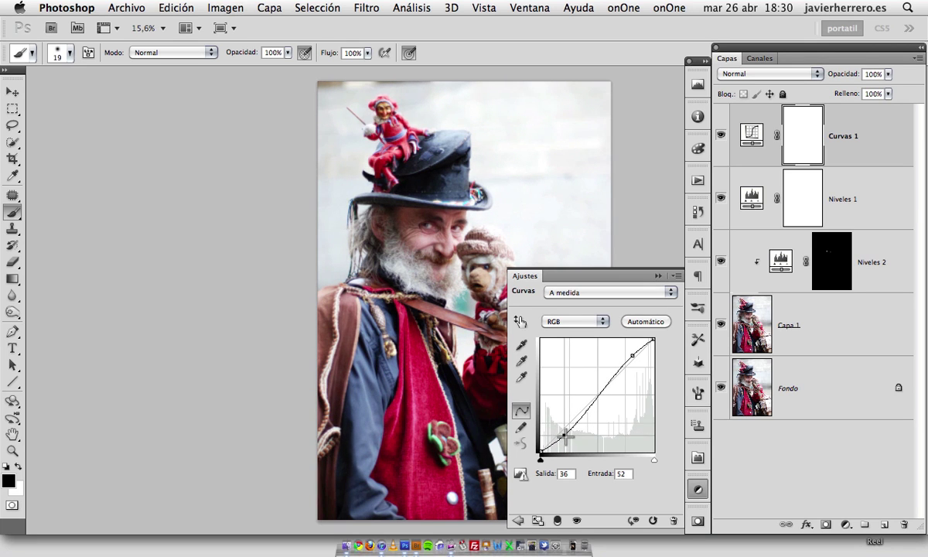
{"action": "left_click", "coordinate": [631, 355]}
{"action": "left_click_drag", "start_coordinate": [631, 354], "coordinate": [635, 351]}
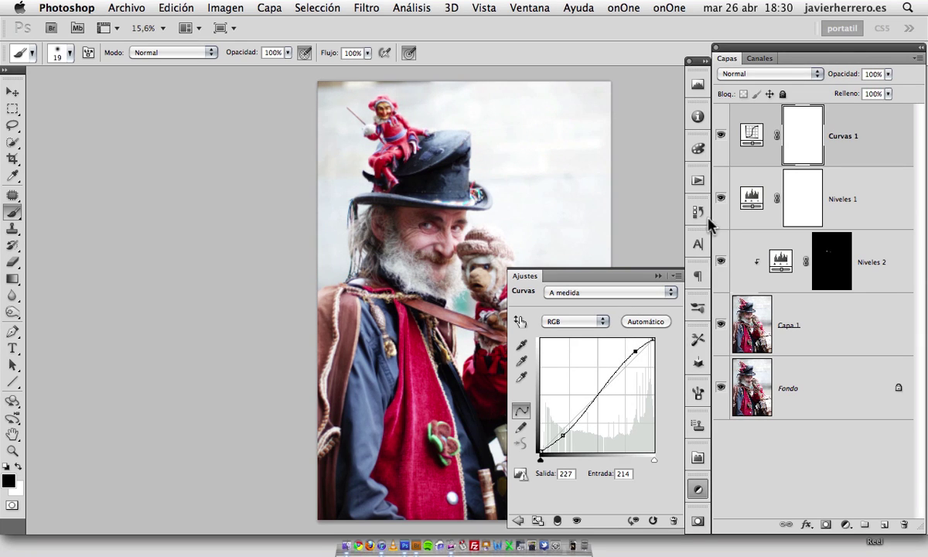
Step: Set the Curves adjustment layer's blending mode to Luminosity
{"action": "left_click", "coordinate": [748, 75]}
{"action": "left_click", "coordinate": [704, 349]}
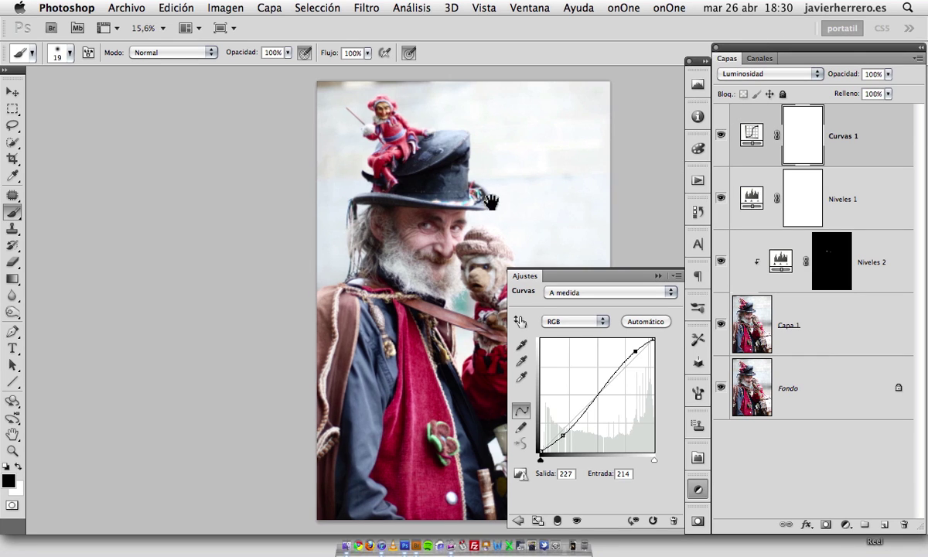
{"action": "scroll", "coordinate": [433, 203], "scroll_direction": "right", "scroll_amount": 5}
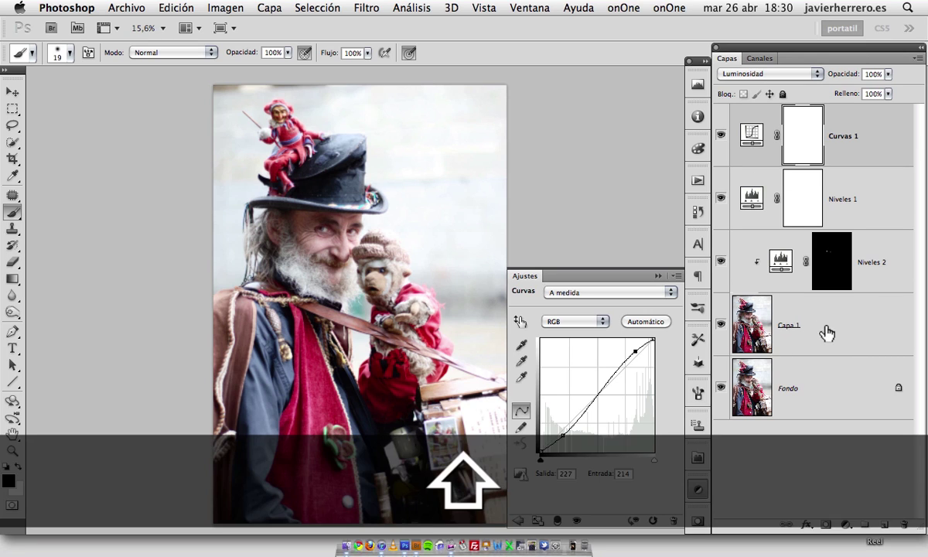
Step: Merge the Curves layer, both Levels layers and Capa 1 into one layer above the background
{"action": "left_click", "coordinate": [841, 331], "text": "shift"}
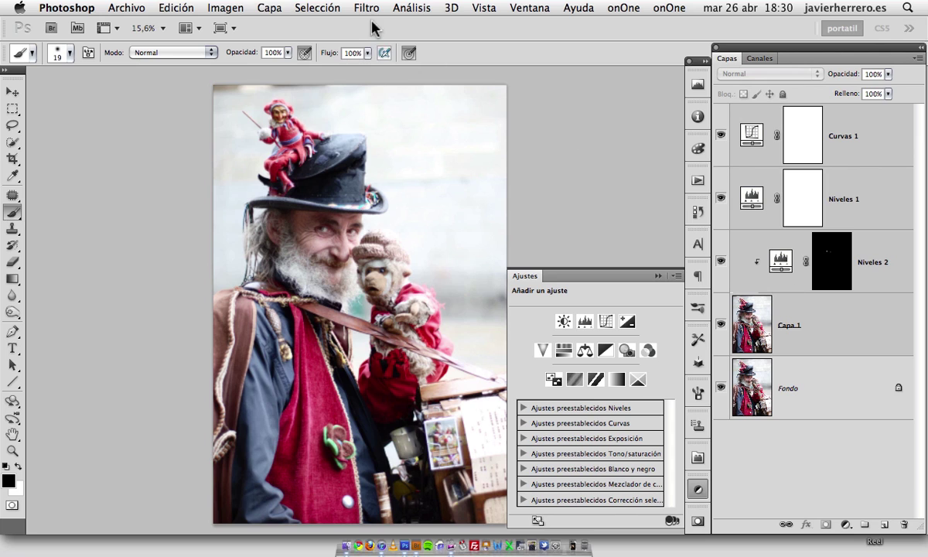
{"action": "left_click", "coordinate": [273, 8]}
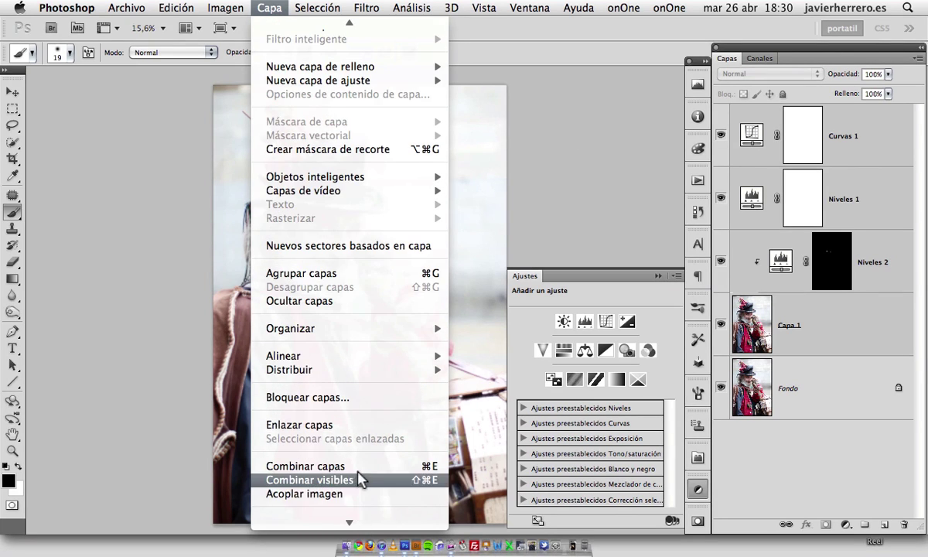
{"action": "left_click", "coordinate": [362, 467]}
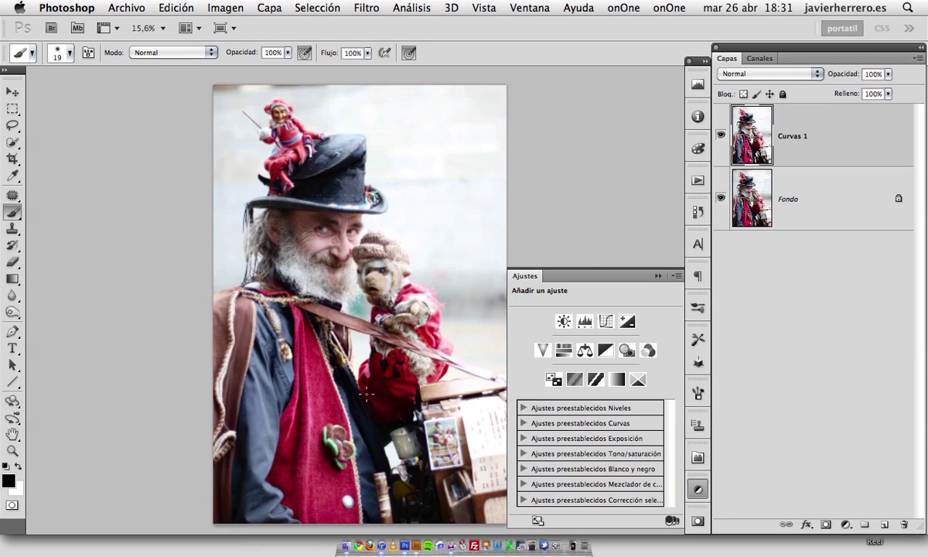
Step: Compare the merged layer with the original background by hiding and showing it
{"action": "left_click", "coordinate": [722, 136]}
{"action": "left_click", "coordinate": [722, 138]}
{"action": "left_click", "coordinate": [721, 137]}
{"action": "left_click", "coordinate": [722, 137]}
{"action": "left_click", "coordinate": [722, 139]}
{"action": "left_click", "coordinate": [722, 138]}
Step: Duplicate the merged layer and desaturate the copy
{"action": "left_click", "coordinate": [239, 8]}
{"action": "left_click", "coordinate": [812, 149]}
{"action": "left_click_drag", "start_coordinate": [812, 149], "coordinate": [883, 522]}
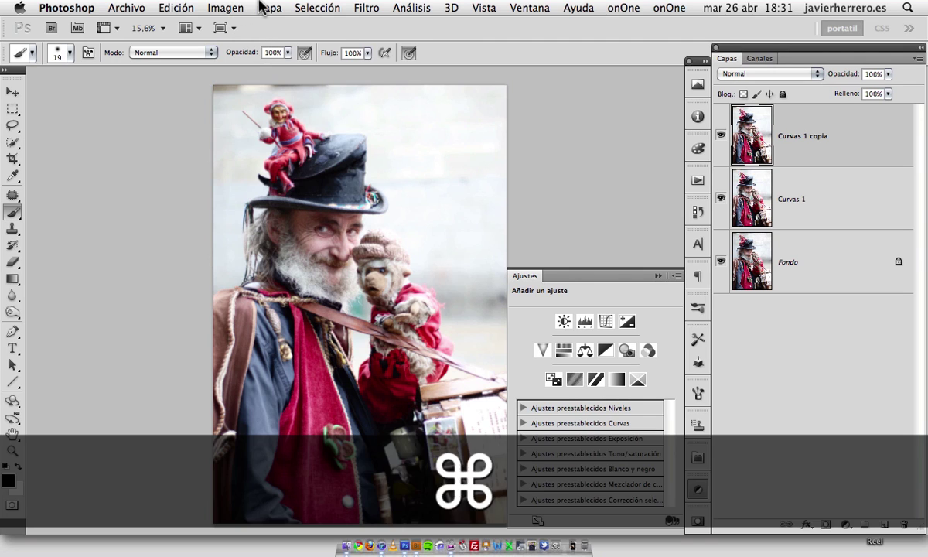
{"action": "key", "text": "super+shift+u"}
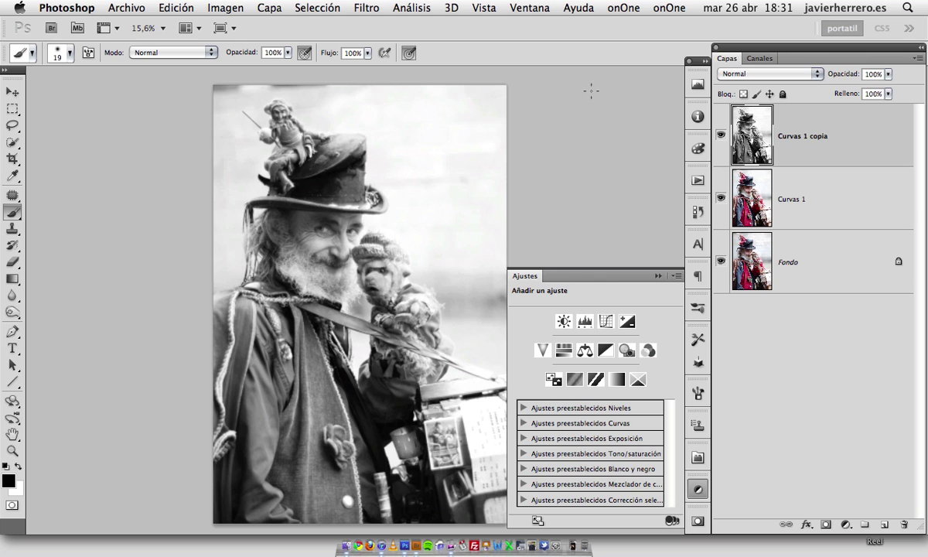
Step: Sharpen the desaturated copy with Unsharp Mask at an amount of 176% and a threshold of 3 levels, checking the preview around the eye
{"action": "left_click", "coordinate": [367, 10]}
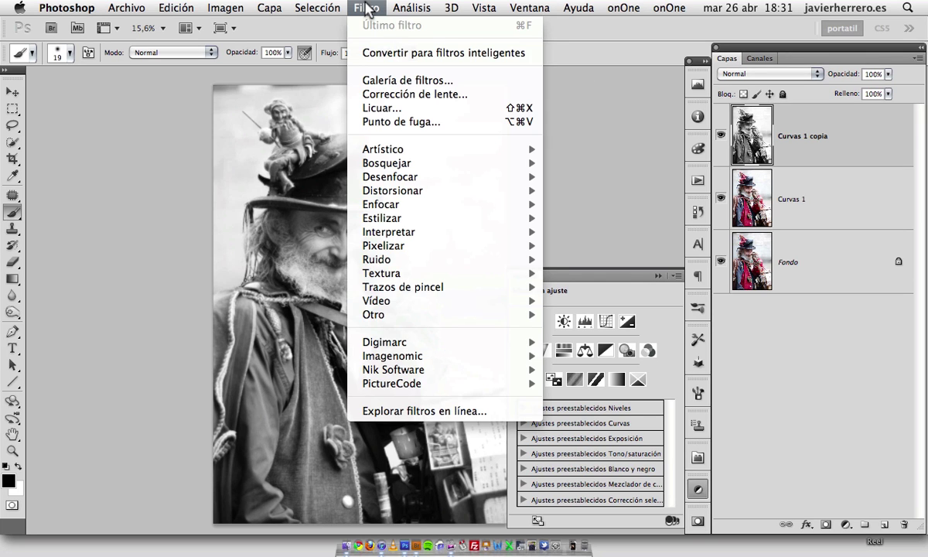
{"action": "mouse_move", "coordinate": [404, 205]}
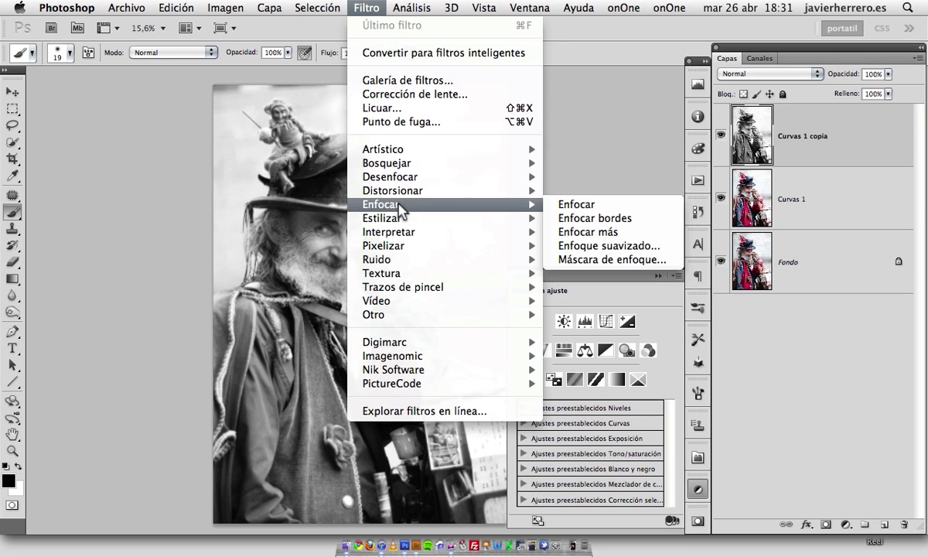
{"action": "left_click", "coordinate": [595, 260]}
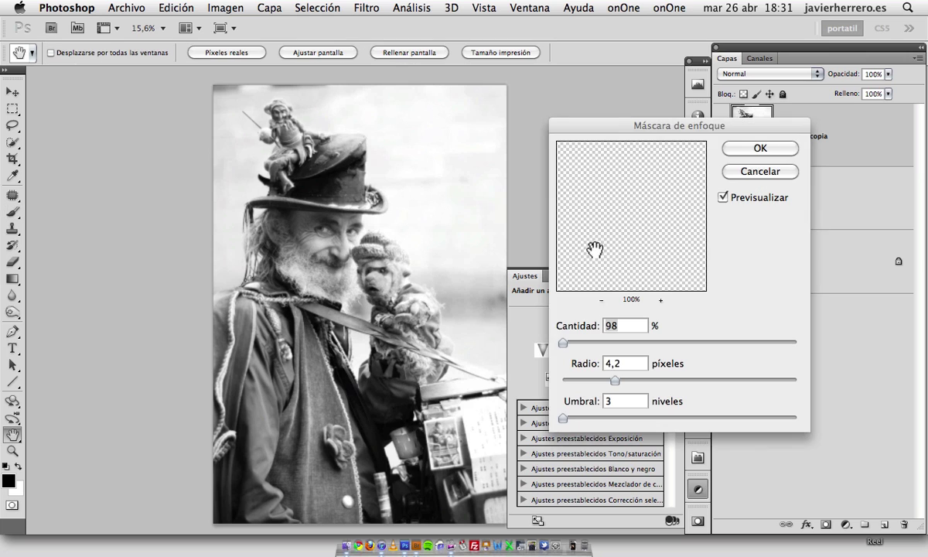
{"action": "left_click", "coordinate": [329, 238]}
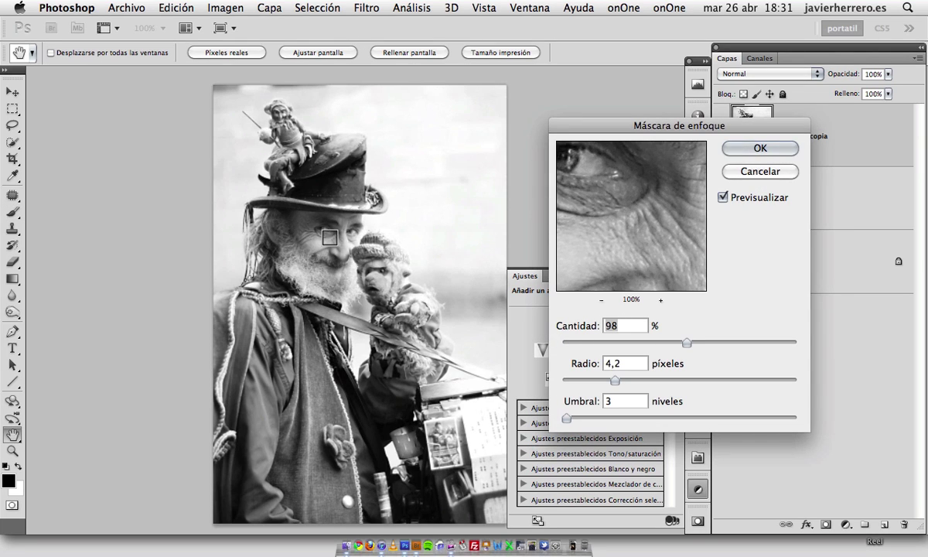
{"action": "left_click", "coordinate": [734, 198]}
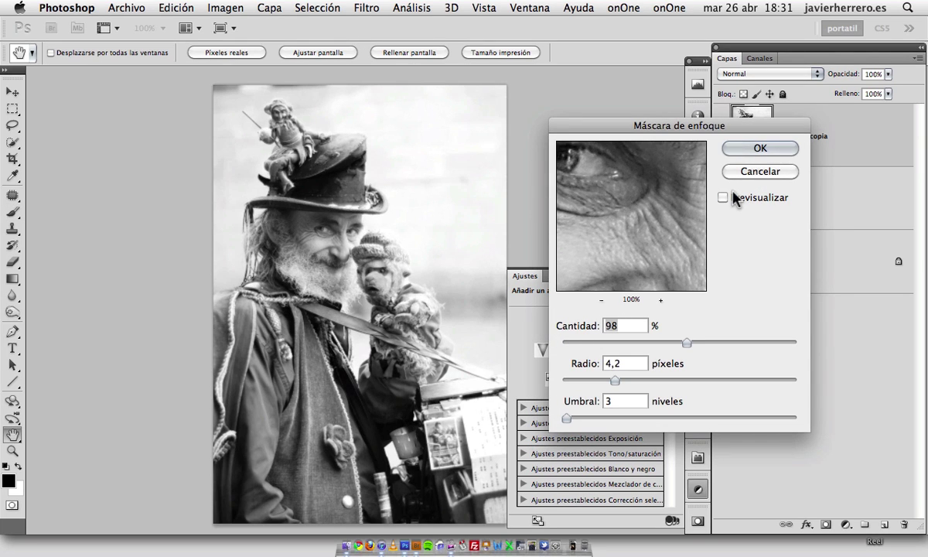
{"action": "left_click", "coordinate": [731, 199]}
{"action": "left_click_drag", "start_coordinate": [612, 380], "coordinate": [631, 381]}
{"action": "left_click_drag", "start_coordinate": [698, 341], "coordinate": [735, 356]}
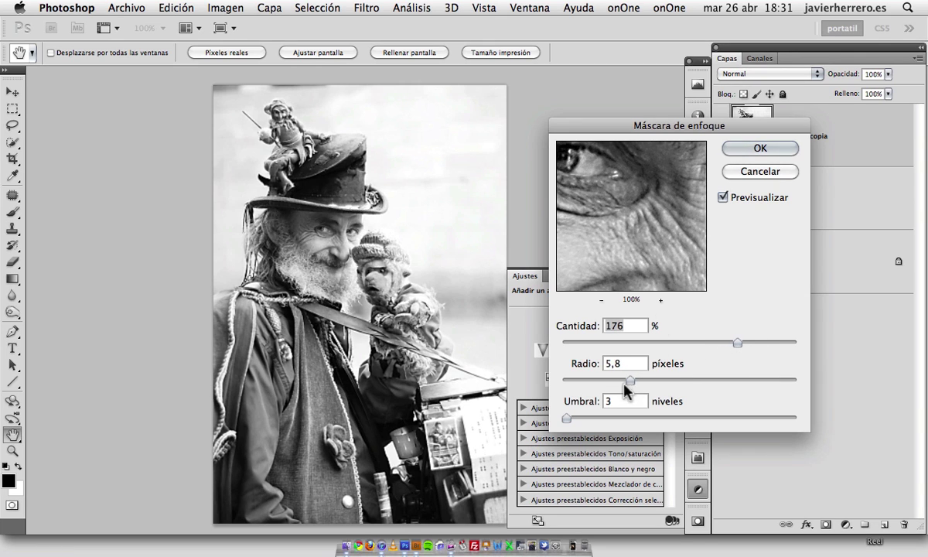
{"action": "mouse_move", "coordinate": [628, 381]}
{"action": "left_mouse_down"}
{"action": "mouse_move", "coordinate": [642, 377]}
{"action": "mouse_move", "coordinate": [615, 380]}
{"action": "left_mouse_up"}
{"action": "left_click", "coordinate": [750, 171]}
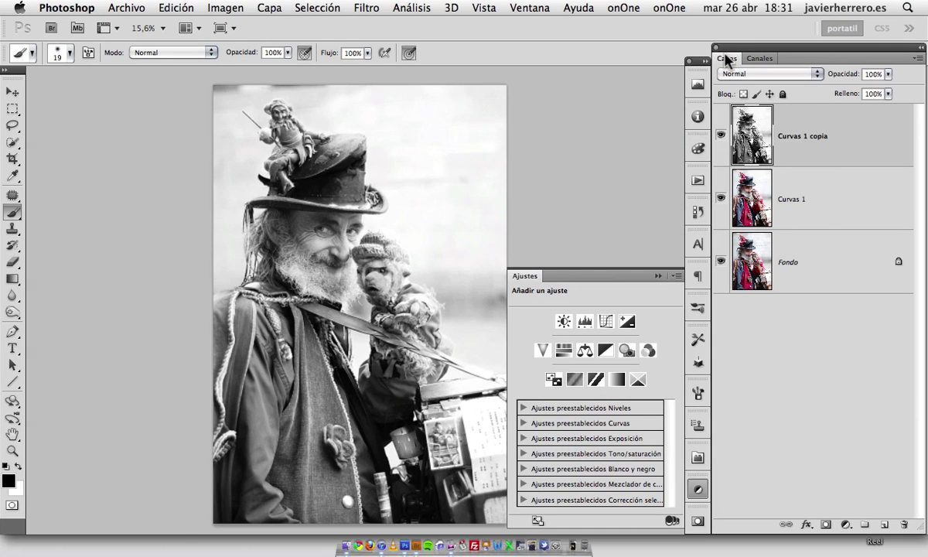
Step: Try Multiply blending on the desaturated copy, lower its opacity to 43% and return it to Normal blending
{"action": "left_click", "coordinate": [754, 75]}
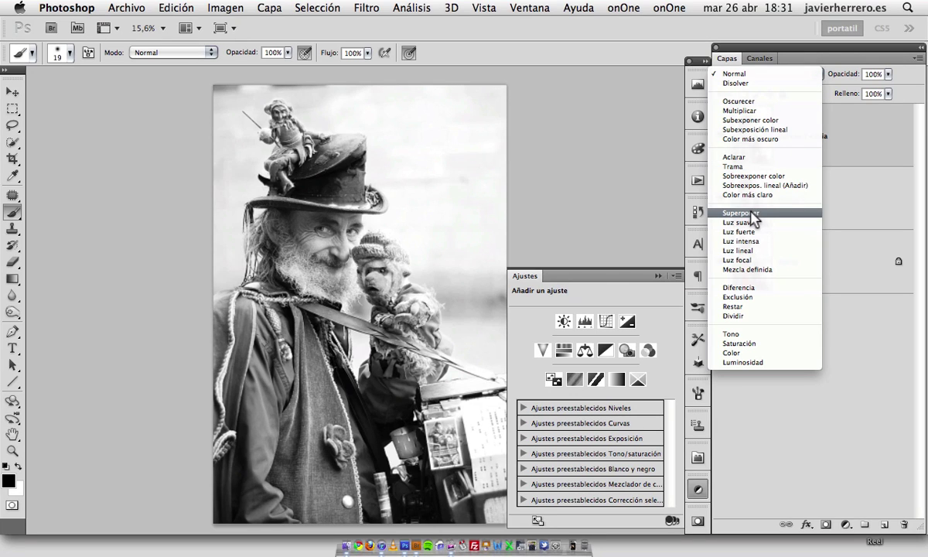
{"action": "left_click", "coordinate": [754, 111]}
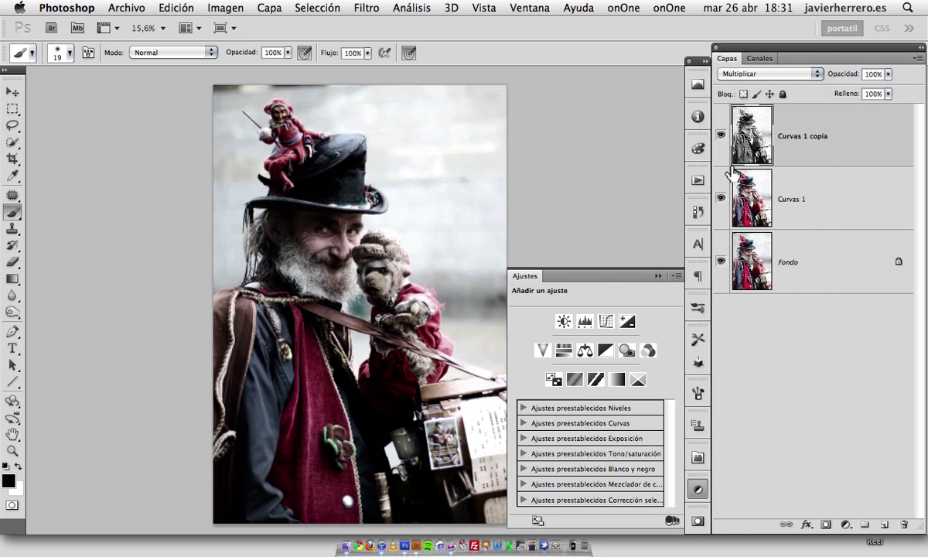
{"action": "left_click_drag", "start_coordinate": [834, 76], "coordinate": [817, 73]}
{"action": "left_click", "coordinate": [816, 74]}
{"action": "left_click", "coordinate": [711, 36]}
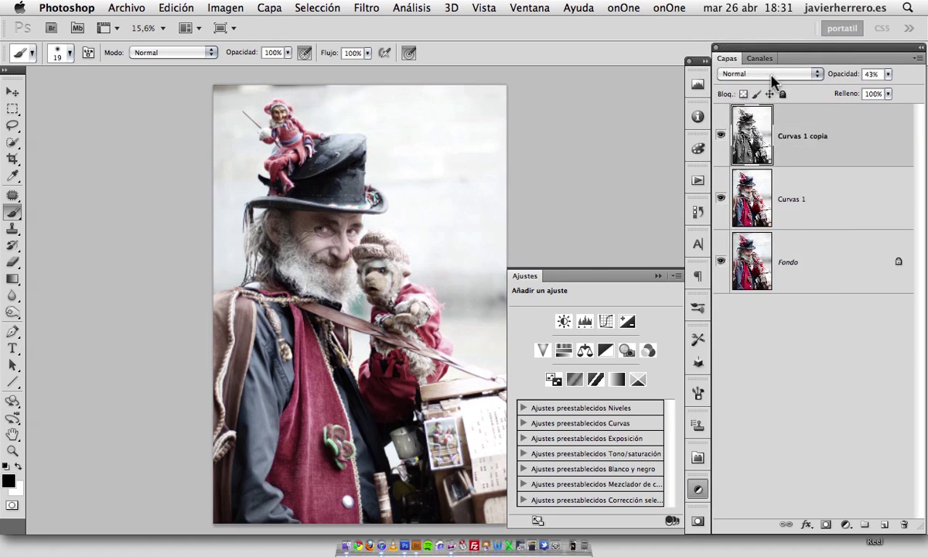
Step: Try Multiply blending again on the desaturated copy at 43% opacity, and restore Normal blending
{"action": "left_click", "coordinate": [766, 71]}
{"action": "left_click", "coordinate": [762, 110]}
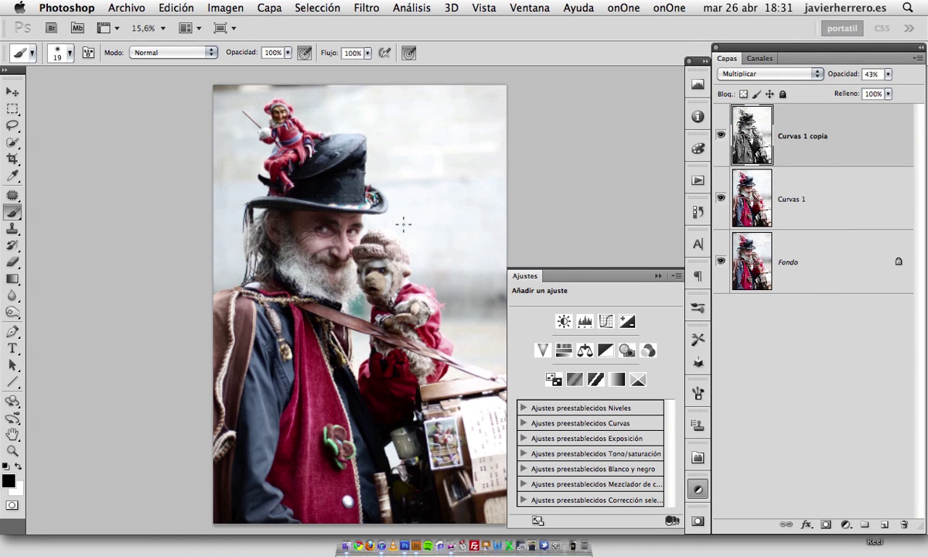
{"action": "left_click", "coordinate": [758, 74]}
{"action": "left_click", "coordinate": [749, 36]}
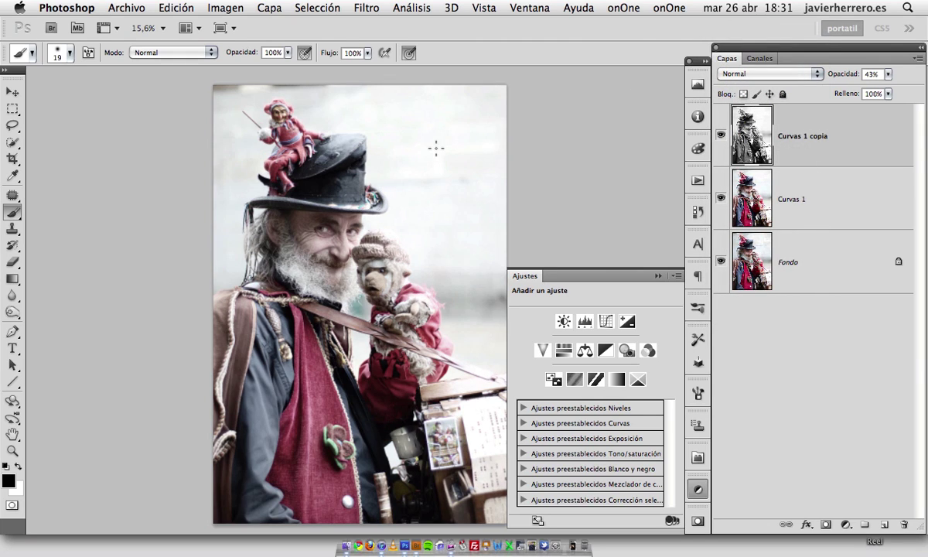
Step: Lower the desaturated copy's opacity to 26% and compare the face with the layer hidden and shown
{"action": "key", "text": "super+plus"}
{"action": "key", "text": "super+plus"}
{"action": "key", "text": "super+plus"}
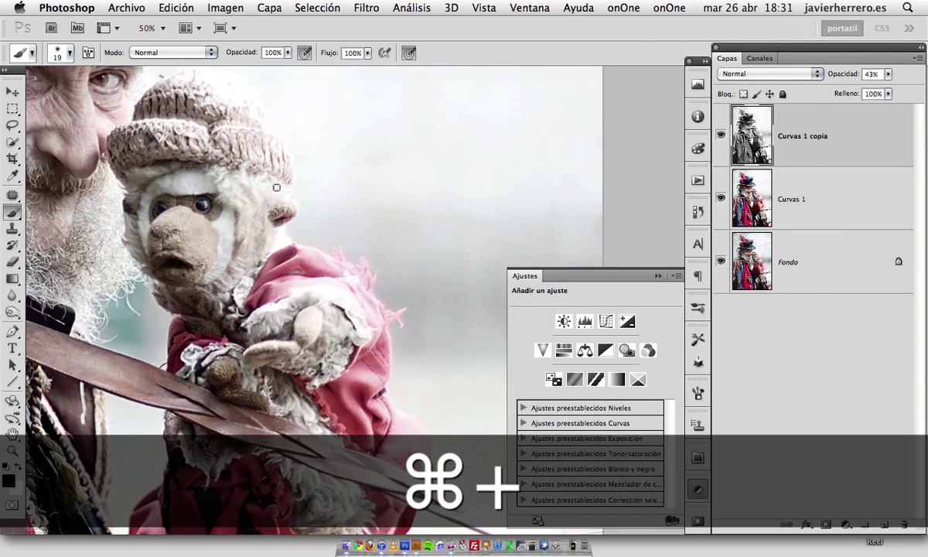
{"action": "scroll", "coordinate": [276, 187], "scroll_direction": "up", "scroll_amount": 10}
{"action": "scroll", "coordinate": [276, 187], "scroll_direction": "left", "scroll_amount": 10}
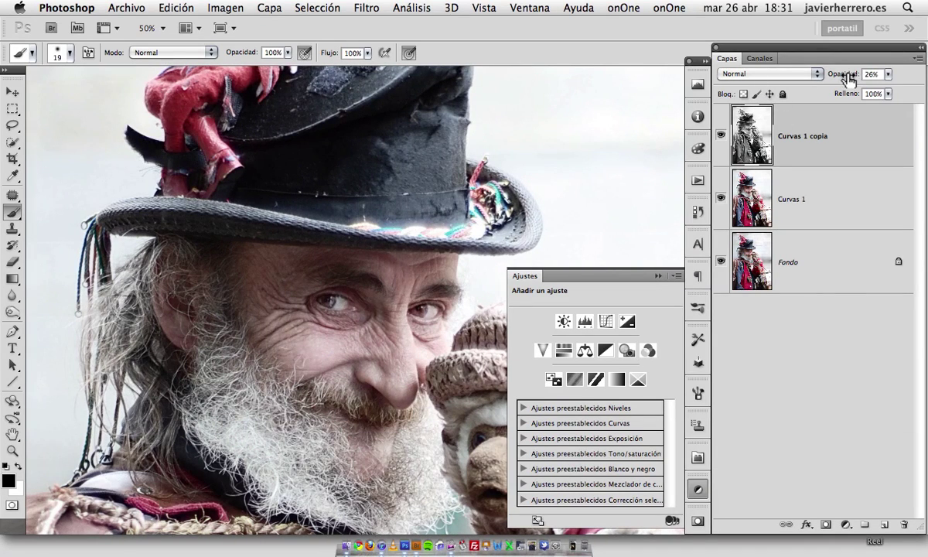
{"action": "left_click", "coordinate": [721, 137]}
{"action": "left_click", "coordinate": [722, 137]}
{"action": "left_click", "coordinate": [721, 137]}
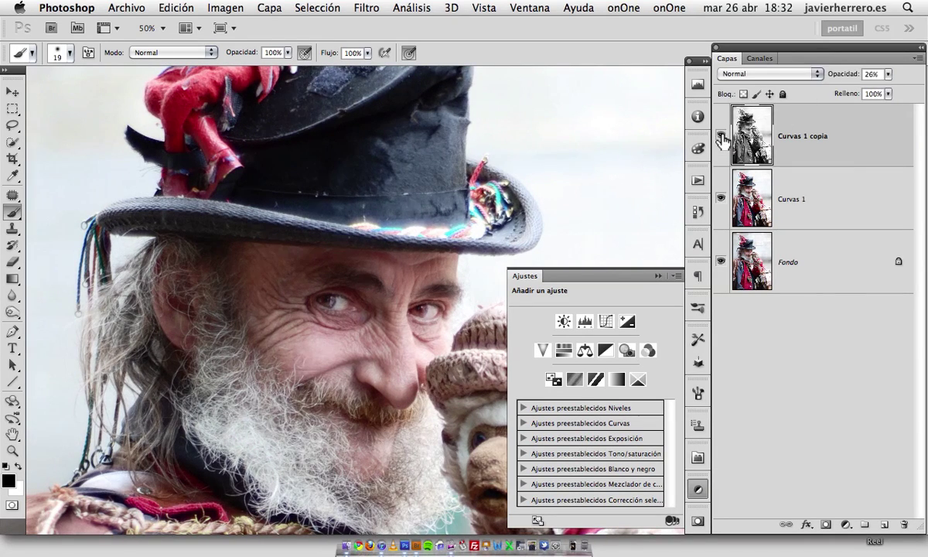
{"action": "left_click", "coordinate": [721, 136]}
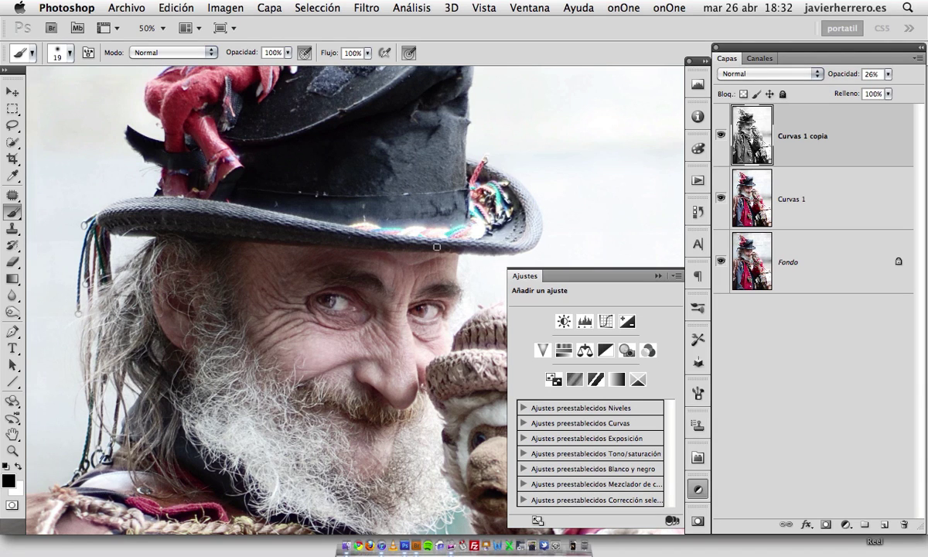
Step: Activate the Dodge tool on the desaturated copy, with the Midtones range and its exposure set to 40%
{"action": "scroll", "coordinate": [443, 250], "scroll_direction": "down", "scroll_amount": 3}
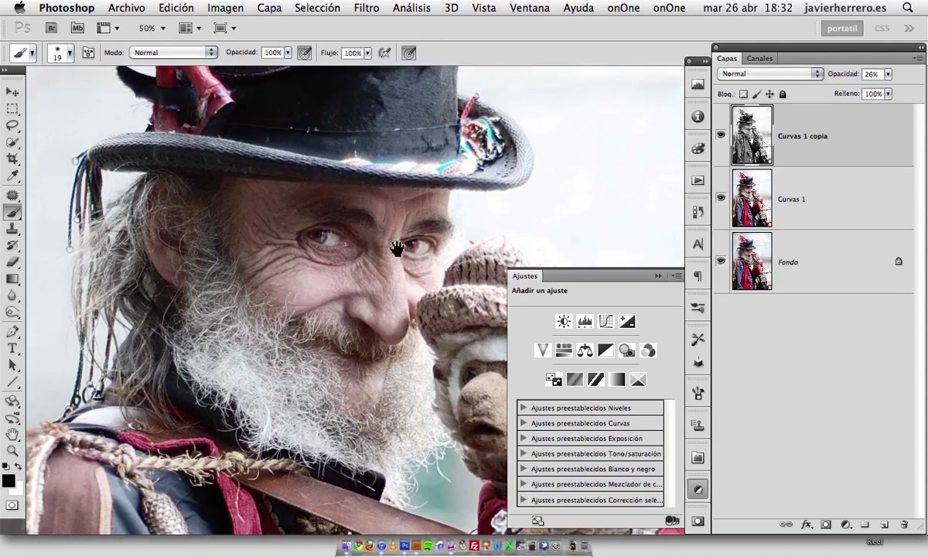
{"action": "left_click", "coordinate": [13, 313]}
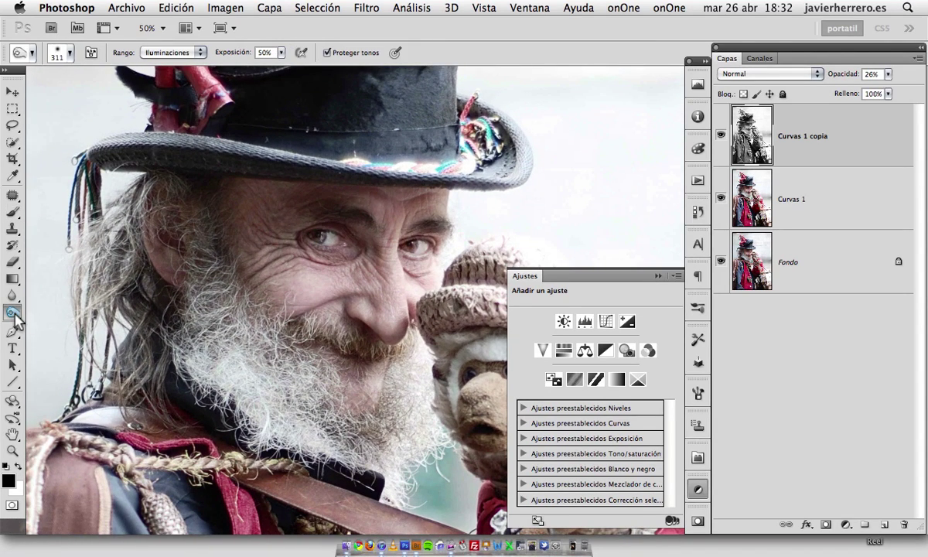
{"action": "left_click", "coordinate": [15, 317]}
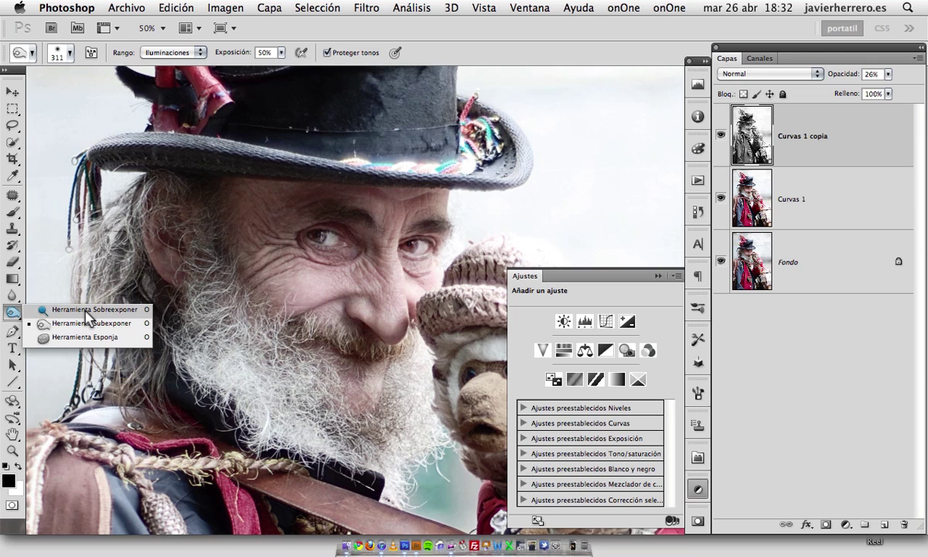
{"action": "left_click", "coordinate": [87, 324]}
{"action": "left_click_drag", "start_coordinate": [276, 259], "coordinate": [253, 264]}
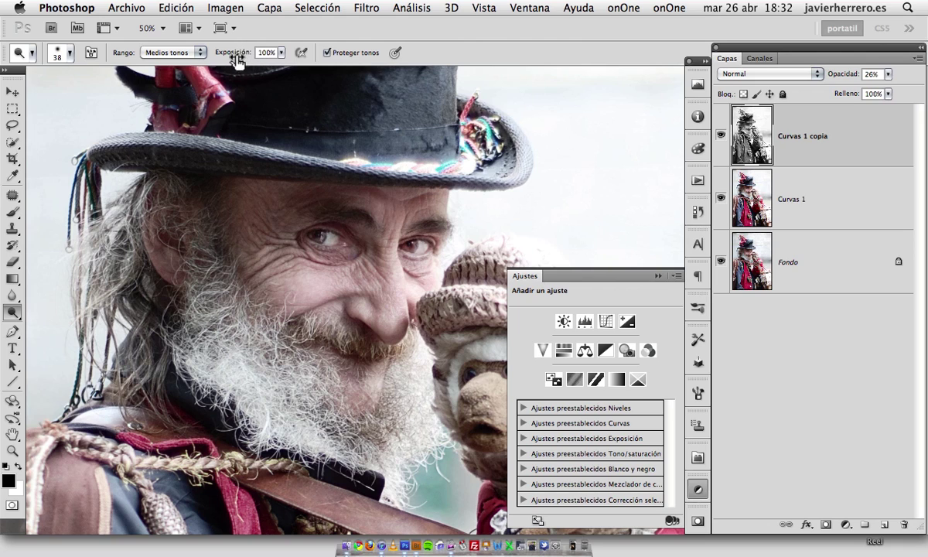
{"action": "left_click_drag", "start_coordinate": [237, 61], "coordinate": [230, 57]}
{"action": "key", "text": "x"}
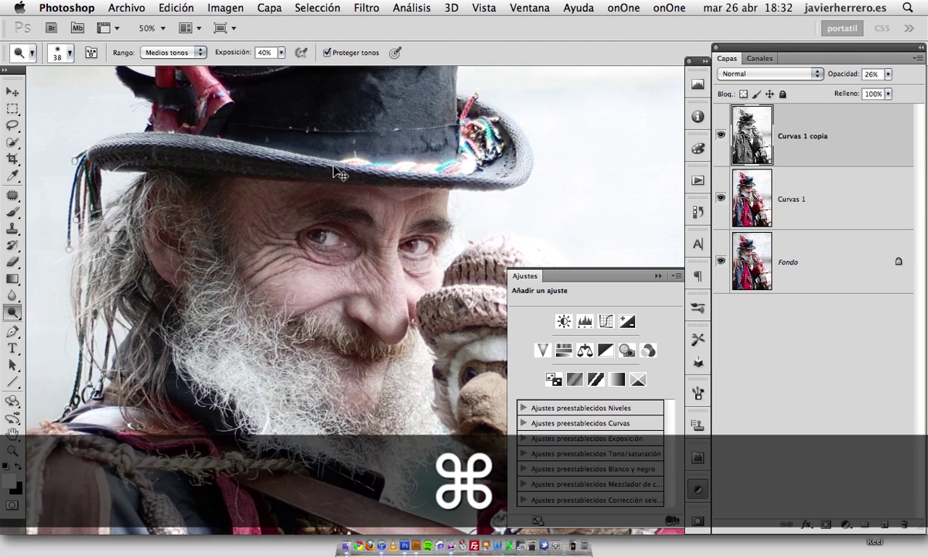
Step: Raise the Dodge exposure to 100%, try a stroke with a size 86 brush beneath the left-hand eye and undo it
{"action": "key", "text": "super+plus"}
{"action": "key", "text": "super+plus"}
{"action": "left_click_drag", "start_coordinate": [184, 182], "coordinate": [229, 255]}
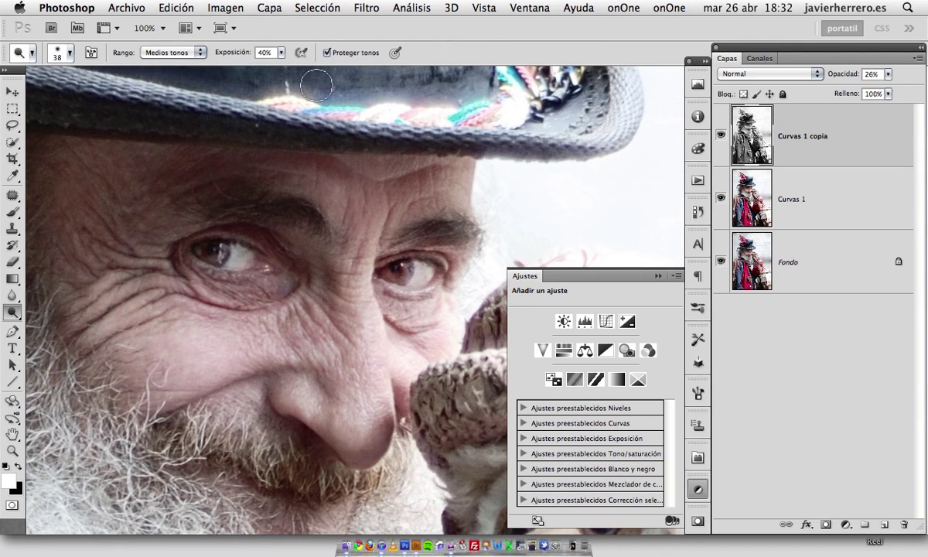
{"action": "left_click_drag", "start_coordinate": [213, 352], "coordinate": [232, 352]}
{"action": "left_click_drag", "start_coordinate": [235, 52], "coordinate": [298, 58]}
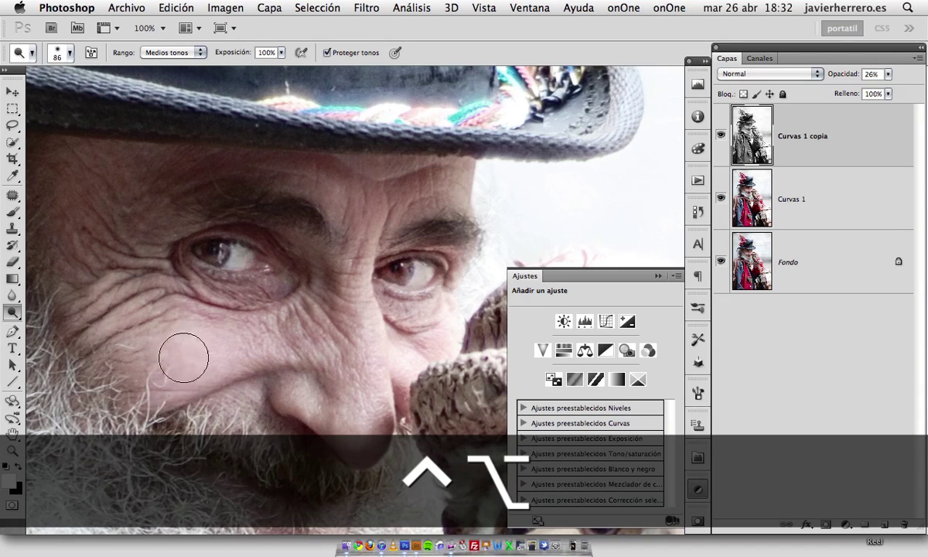
{"action": "mouse_move", "coordinate": [266, 282]}
{"action": "left_mouse_down"}
{"action": "mouse_move", "coordinate": [301, 308]}
{"action": "mouse_move", "coordinate": [282, 272]}
{"action": "left_mouse_up"}
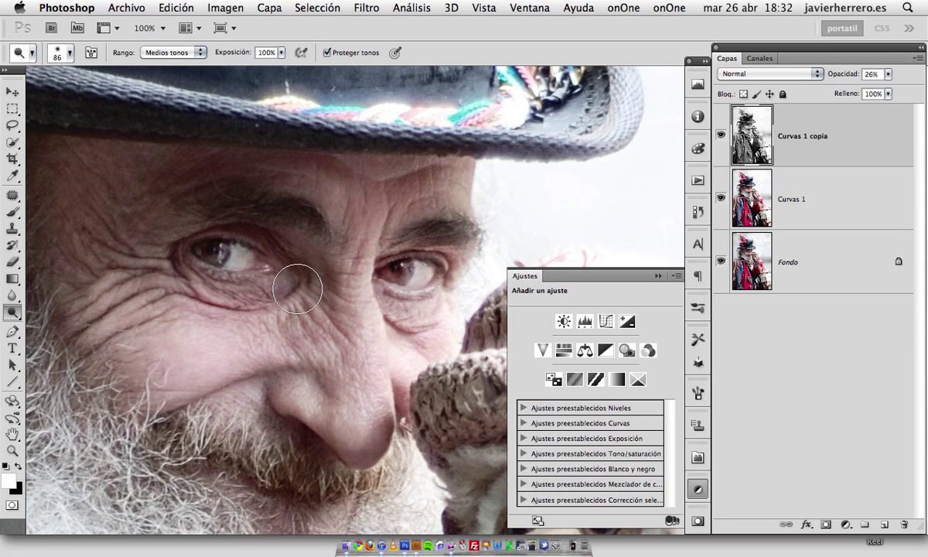
{"action": "key", "text": "super+z"}
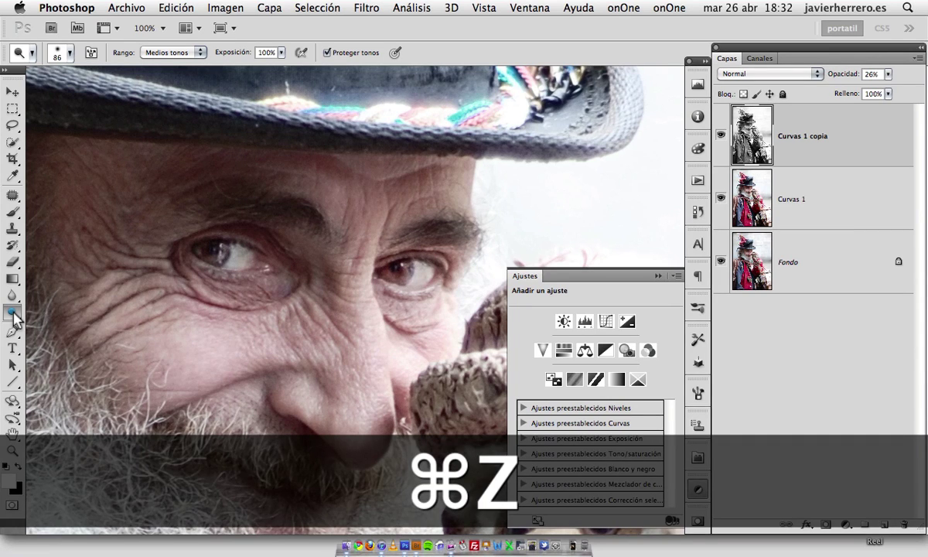
Step: Try the Burn tool on the cheek with the Highlights range at 50% exposure, undo it and return to the Dodge tool
{"action": "left_click_drag", "start_coordinate": [14, 317], "coordinate": [14, 317]}
{"action": "left_click", "coordinate": [69, 322]}
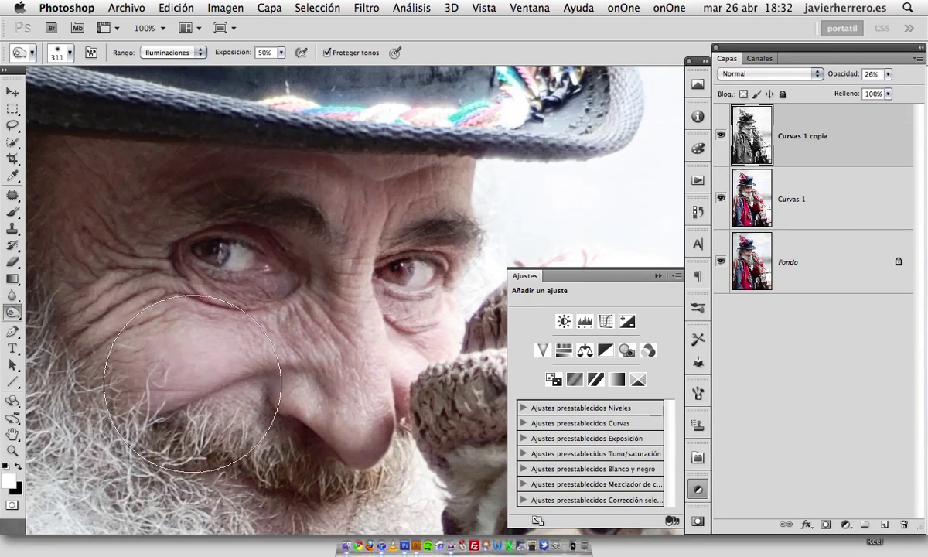
{"action": "key", "text": "super+z"}
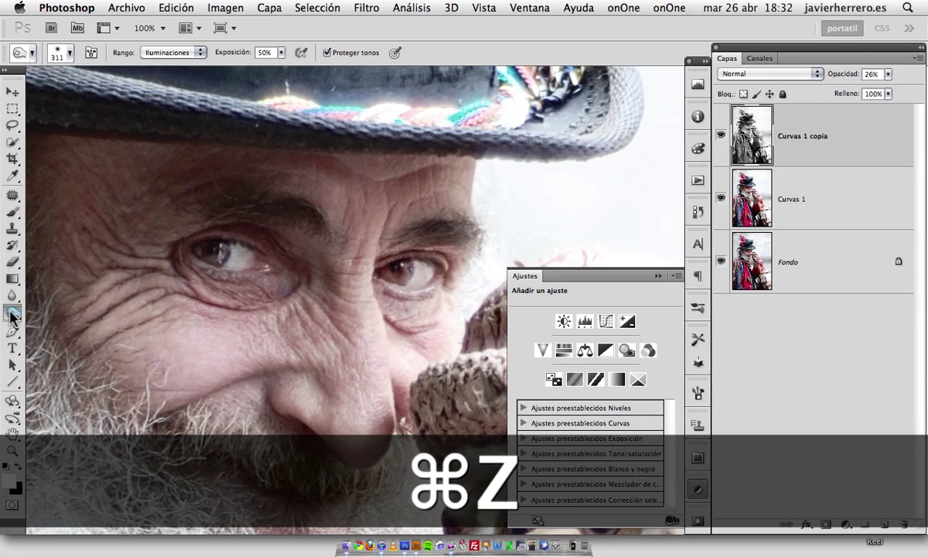
{"action": "left_click_drag", "start_coordinate": [14, 316], "coordinate": [14, 316]}
{"action": "left_click", "coordinate": [54, 294]}
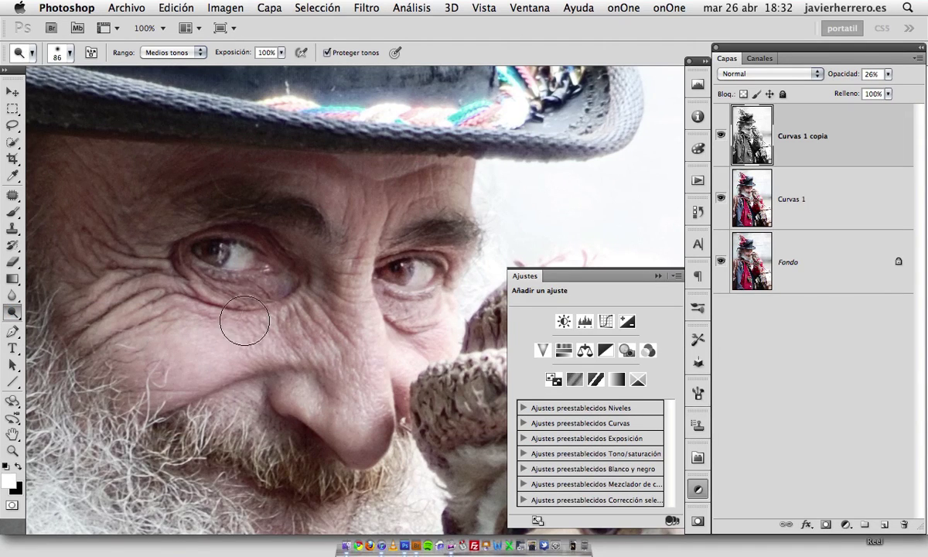
Step: With tone protection off, burn the forehead lines and the crow's feet beside the left-hand eye at 100% midtones exposure
{"action": "mouse_move", "coordinate": [242, 322]}
{"action": "left_mouse_down"}
{"action": "mouse_move", "coordinate": [218, 325]}
{"action": "mouse_move", "coordinate": [229, 297]}
{"action": "left_mouse_up"}
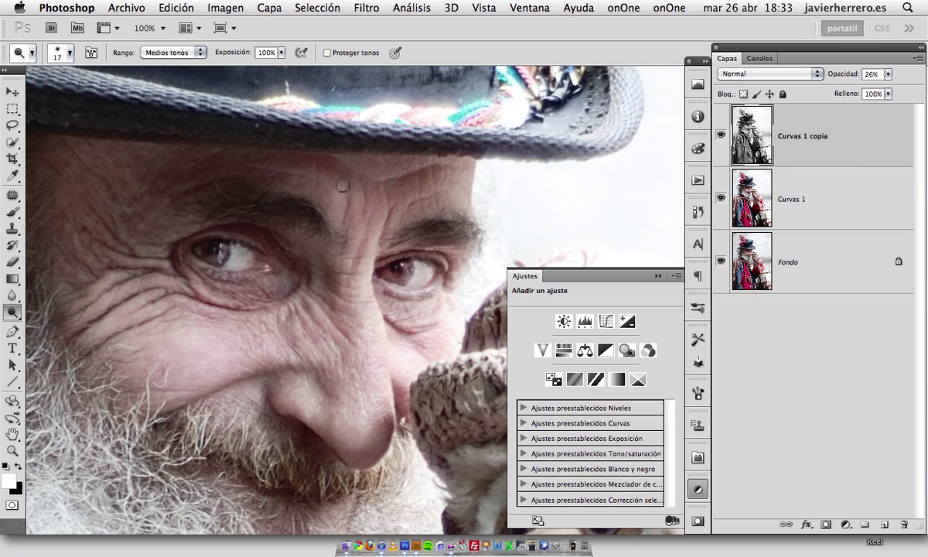
{"action": "left_click_drag", "start_coordinate": [400, 183], "coordinate": [440, 190]}
{"action": "mouse_move", "coordinate": [216, 237]}
{"action": "left_mouse_down"}
{"action": "mouse_move", "coordinate": [238, 229]}
{"action": "mouse_move", "coordinate": [99, 223]}
{"action": "left_mouse_up"}
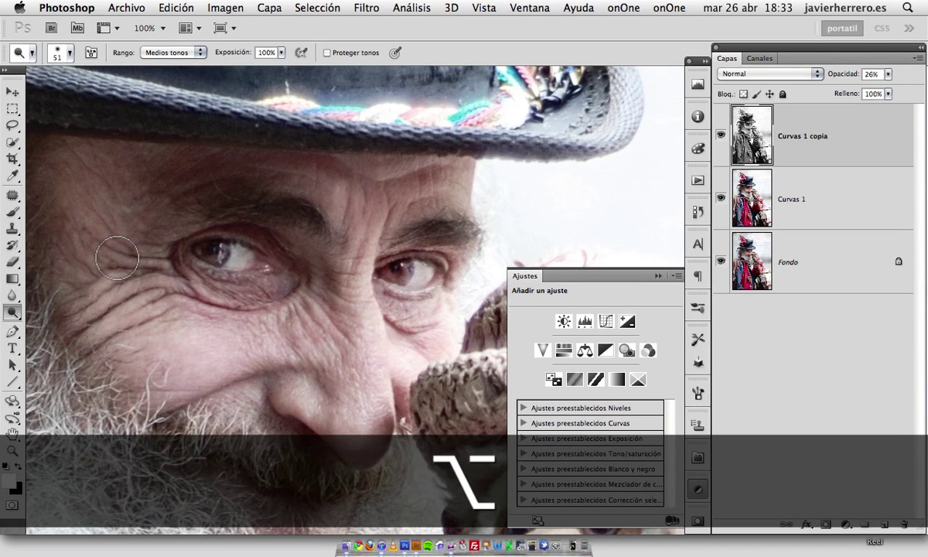
{"action": "left_click_drag", "start_coordinate": [124, 258], "coordinate": [106, 258]}
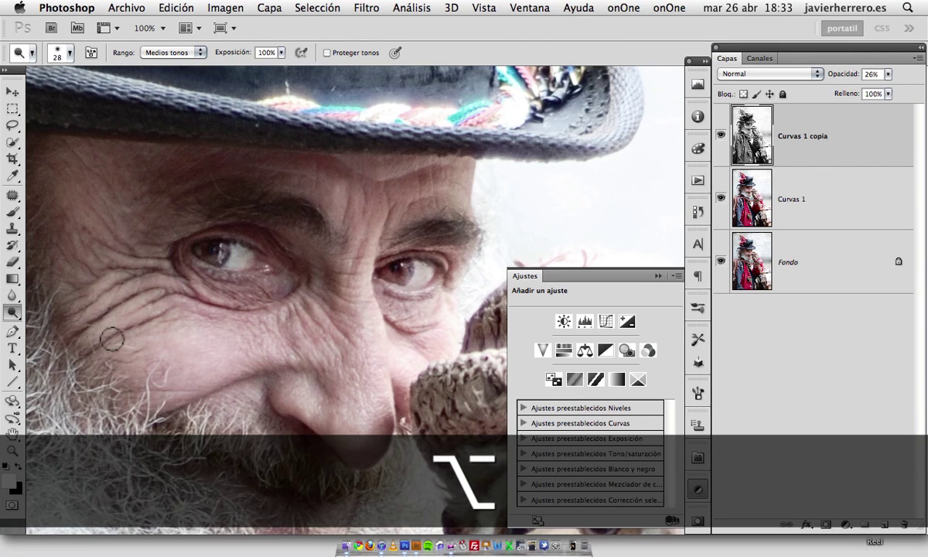
{"action": "mouse_move", "coordinate": [147, 292]}
{"action": "left_mouse_down"}
{"action": "mouse_move", "coordinate": [79, 333]}
{"action": "mouse_move", "coordinate": [101, 297]}
{"action": "mouse_move", "coordinate": [125, 269]}
{"action": "left_mouse_up"}
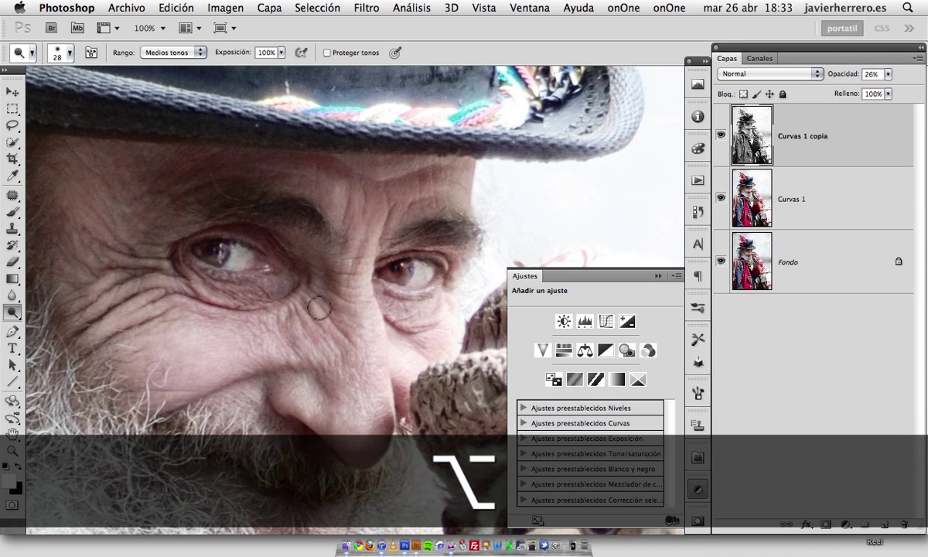
Step: Burn the creases on the nose bridge, between the brows, on the forehead, under the right-hand eye and across the cheek with a size 28 brush
{"action": "mouse_move", "coordinate": [319, 308]}
{"action": "left_mouse_down"}
{"action": "mouse_move", "coordinate": [345, 337]}
{"action": "mouse_move", "coordinate": [306, 301]}
{"action": "mouse_move", "coordinate": [322, 331]}
{"action": "mouse_move", "coordinate": [291, 312]}
{"action": "mouse_move", "coordinate": [364, 257]}
{"action": "mouse_move", "coordinate": [351, 279]}
{"action": "mouse_move", "coordinate": [360, 251]}
{"action": "mouse_move", "coordinate": [388, 228]}
{"action": "left_mouse_up"}
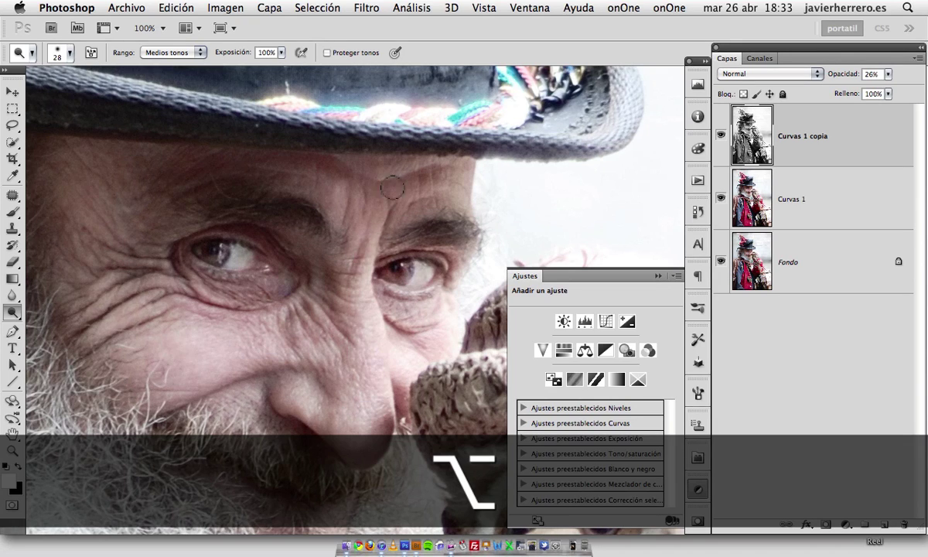
{"action": "mouse_move", "coordinate": [392, 187]}
{"action": "left_mouse_down"}
{"action": "mouse_move", "coordinate": [361, 167]}
{"action": "mouse_move", "coordinate": [402, 182]}
{"action": "mouse_move", "coordinate": [378, 184]}
{"action": "mouse_move", "coordinate": [442, 167]}
{"action": "left_mouse_up"}
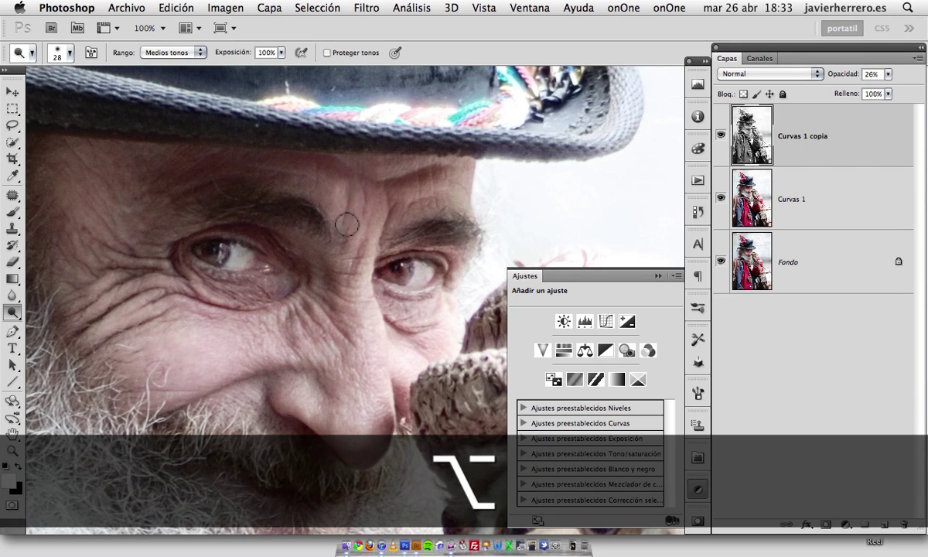
{"action": "mouse_move", "coordinate": [347, 224]}
{"action": "left_mouse_down"}
{"action": "mouse_move", "coordinate": [347, 180]}
{"action": "mouse_move", "coordinate": [349, 198]}
{"action": "mouse_move", "coordinate": [400, 189]}
{"action": "mouse_move", "coordinate": [405, 293]}
{"action": "left_mouse_up"}
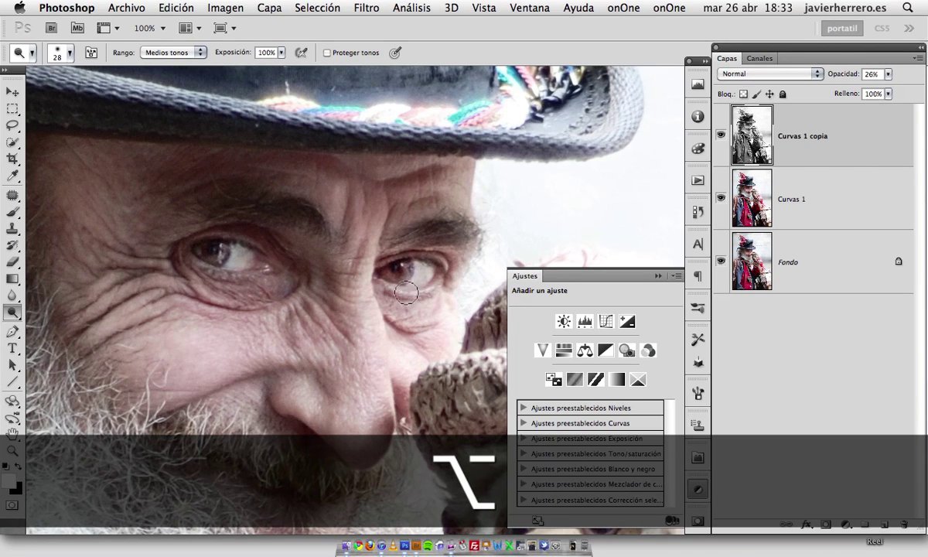
{"action": "mouse_move", "coordinate": [418, 339]}
{"action": "left_mouse_down"}
{"action": "mouse_move", "coordinate": [396, 319]}
{"action": "mouse_move", "coordinate": [434, 335]}
{"action": "mouse_move", "coordinate": [408, 324]}
{"action": "mouse_move", "coordinate": [363, 326]}
{"action": "left_mouse_up"}
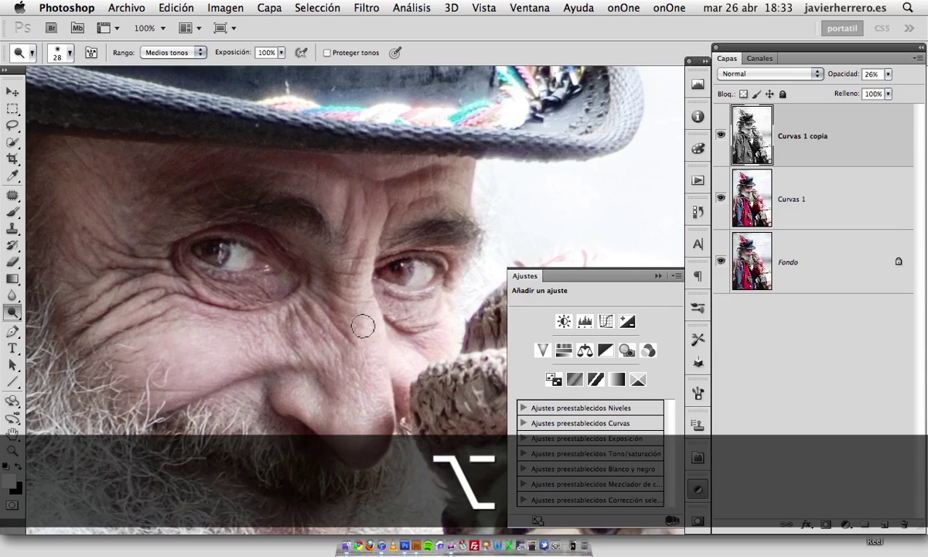
{"action": "mouse_move", "coordinate": [308, 305]}
{"action": "left_mouse_down"}
{"action": "mouse_move", "coordinate": [305, 342]}
{"action": "mouse_move", "coordinate": [287, 313]}
{"action": "mouse_move", "coordinate": [291, 363]}
{"action": "mouse_move", "coordinate": [196, 399]}
{"action": "left_mouse_up"}
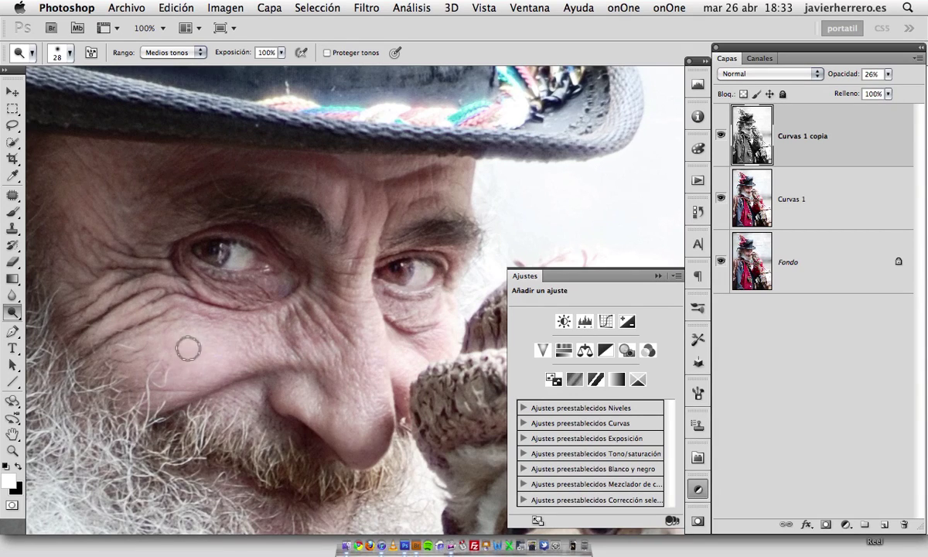
Step: Burn the cheek fold, the nose tip and the sides of the nose with a size 59 brush
{"action": "left_click_drag", "start_coordinate": [194, 352], "coordinate": [199, 352]}
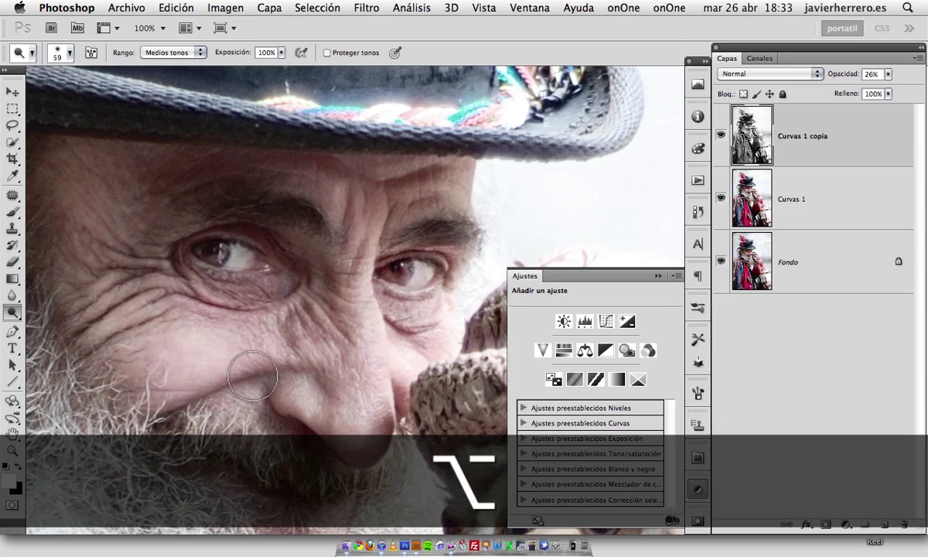
{"action": "left_click_drag", "start_coordinate": [342, 383], "coordinate": [207, 352]}
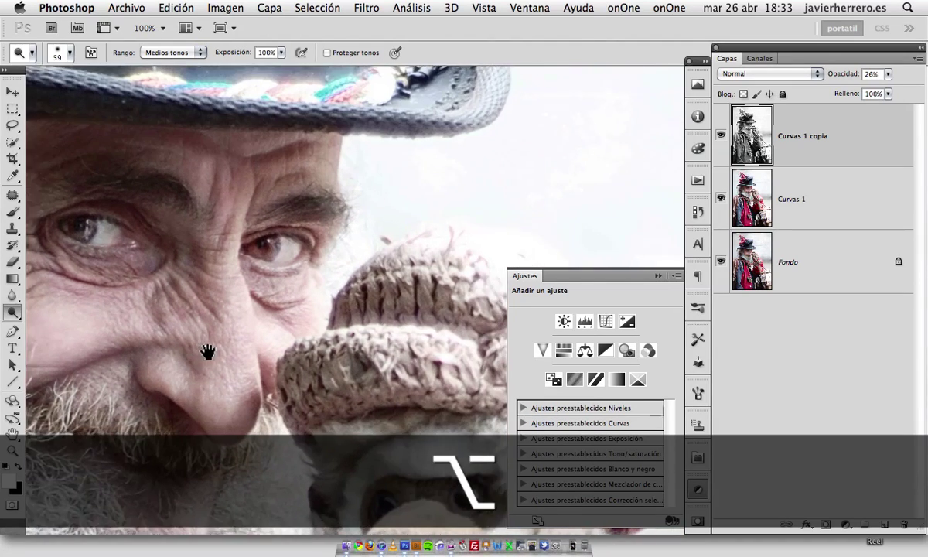
{"action": "key", "text": "alt"}
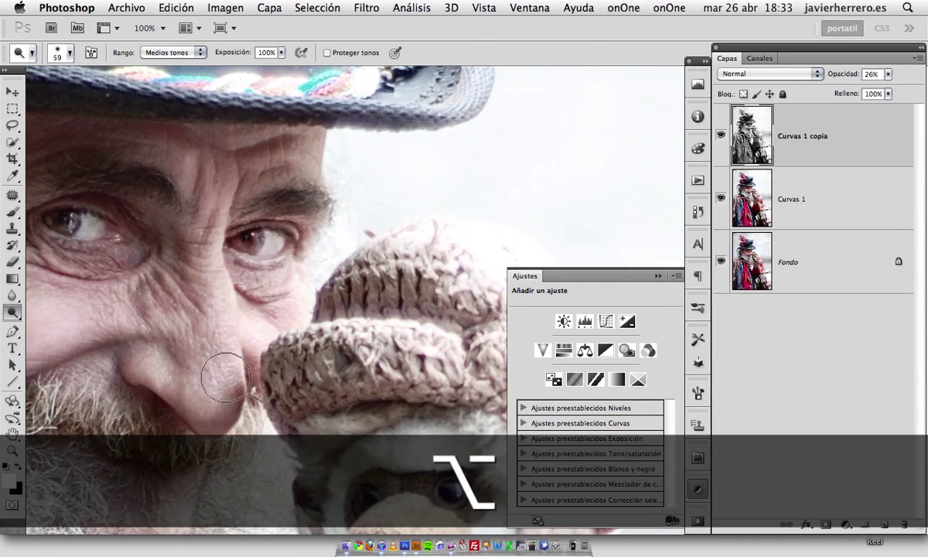
{"action": "mouse_move", "coordinate": [222, 374]}
{"action": "left_mouse_down"}
{"action": "mouse_move", "coordinate": [223, 314]}
{"action": "mouse_move", "coordinate": [218, 351]}
{"action": "mouse_move", "coordinate": [220, 287]}
{"action": "mouse_move", "coordinate": [232, 418]}
{"action": "left_mouse_up"}
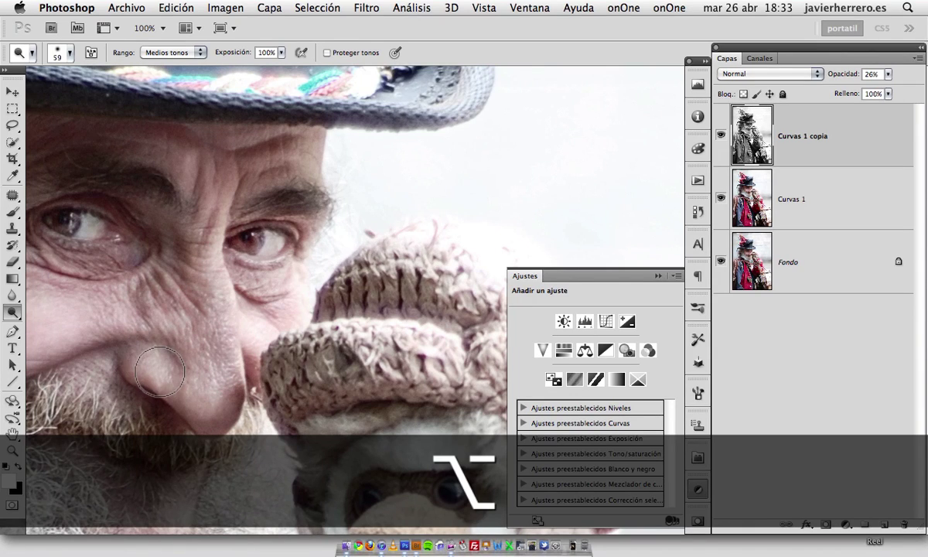
{"action": "mouse_move", "coordinate": [159, 371]}
{"action": "left_mouse_down"}
{"action": "mouse_move", "coordinate": [146, 340]}
{"action": "mouse_move", "coordinate": [151, 363]}
{"action": "mouse_move", "coordinate": [180, 386]}
{"action": "mouse_move", "coordinate": [249, 363]}
{"action": "left_mouse_up"}
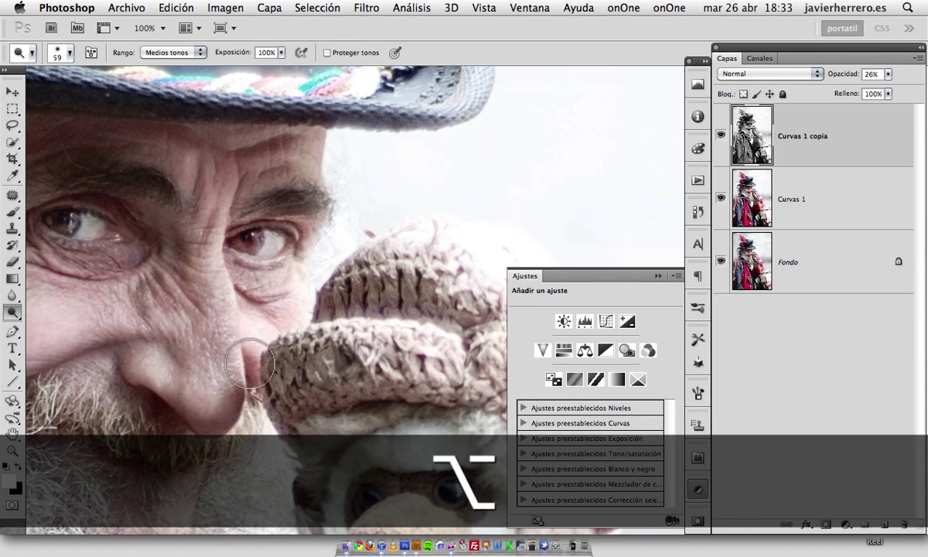
{"action": "mouse_move", "coordinate": [271, 305]}
{"action": "left_mouse_down"}
{"action": "mouse_move", "coordinate": [314, 342]}
{"action": "mouse_move", "coordinate": [265, 372]}
{"action": "left_mouse_up"}
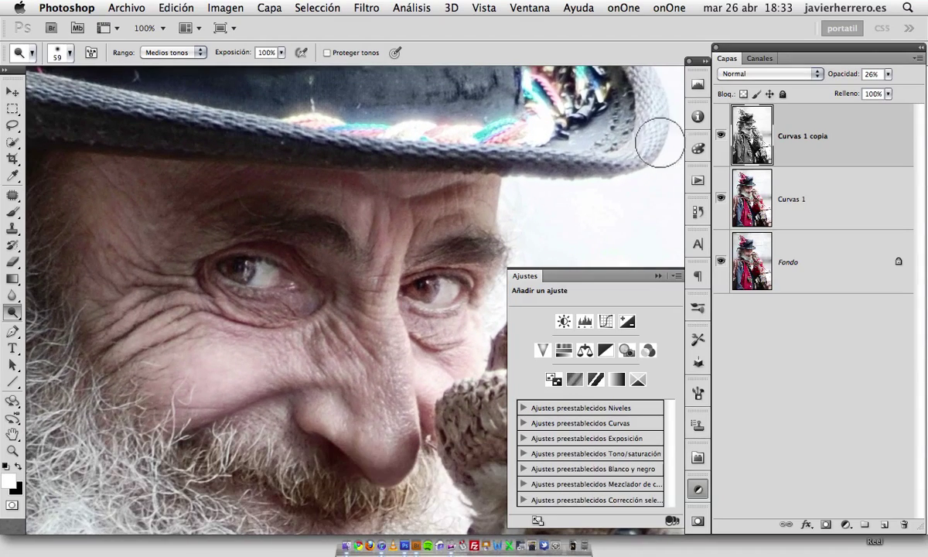
Step: Compare the burned shading on the face by repeatedly hiding and showing the desaturated copy
{"action": "left_click", "coordinate": [720, 136]}
{"action": "left_click", "coordinate": [721, 135]}
{"action": "left_click", "coordinate": [721, 135]}
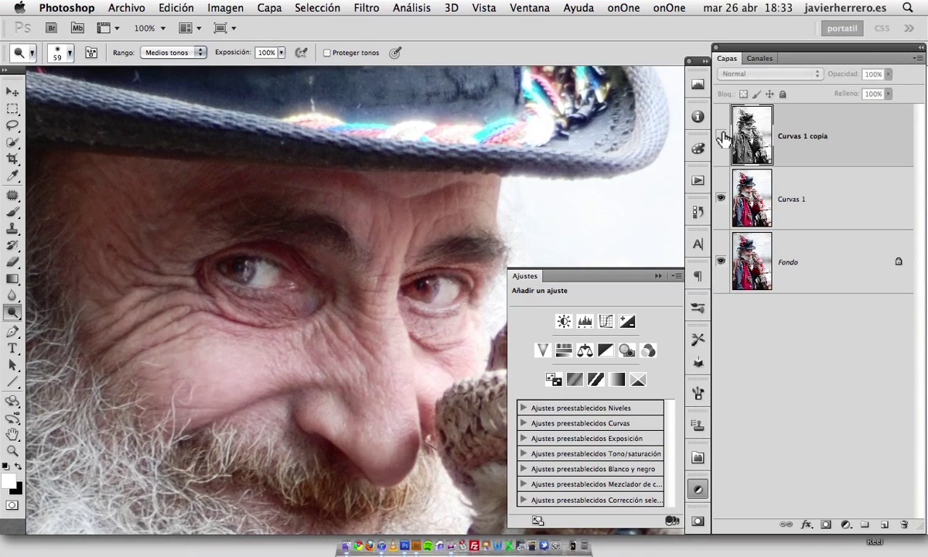
{"action": "left_click", "coordinate": [720, 135]}
{"action": "left_click", "coordinate": [720, 135]}
{"action": "left_click", "coordinate": [720, 135]}
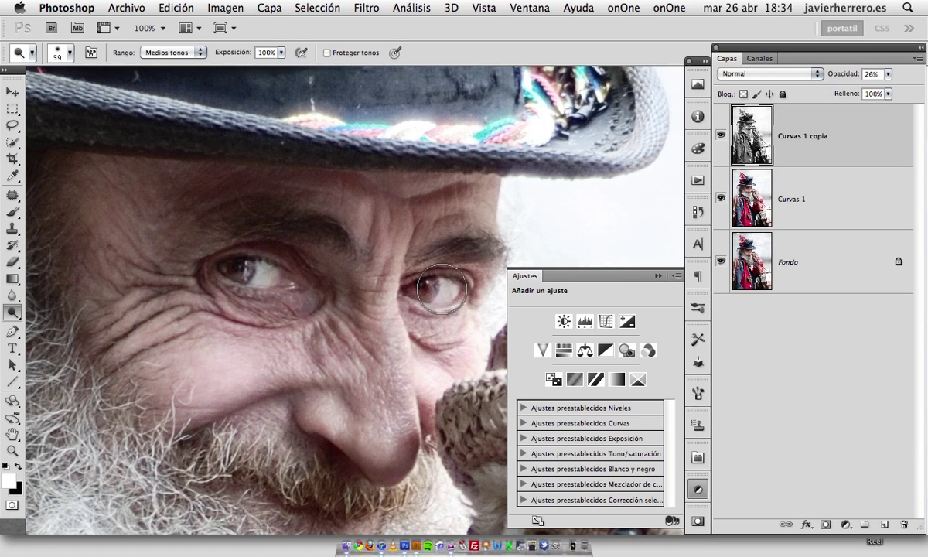
Step: Burn the folds beneath both eyes with a size 25 brush on the desaturated copy
{"action": "key", "text": "alt"}
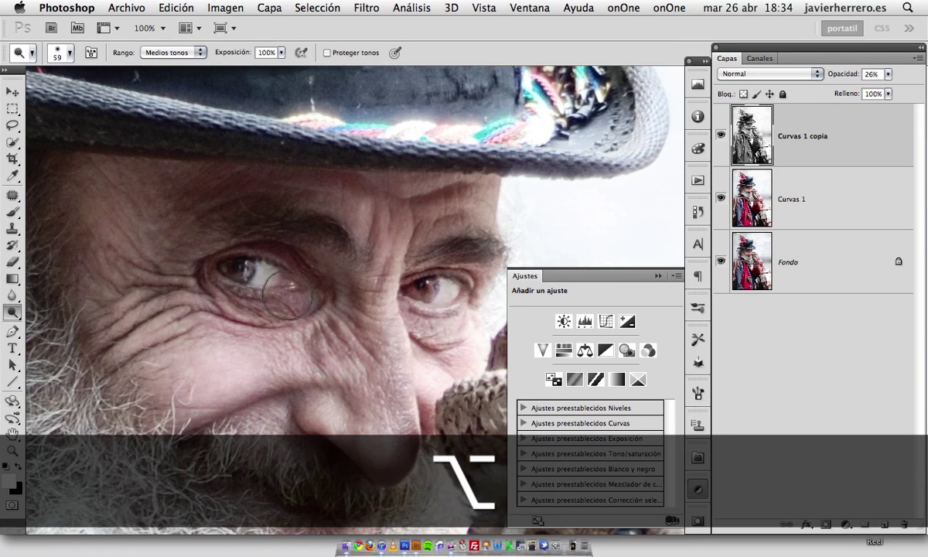
{"action": "mouse_move", "coordinate": [301, 315]}
{"action": "left_mouse_down"}
{"action": "mouse_move", "coordinate": [259, 310]}
{"action": "mouse_move", "coordinate": [285, 312]}
{"action": "mouse_move", "coordinate": [284, 294]}
{"action": "mouse_move", "coordinate": [253, 301]}
{"action": "mouse_move", "coordinate": [290, 306]}
{"action": "left_mouse_up"}
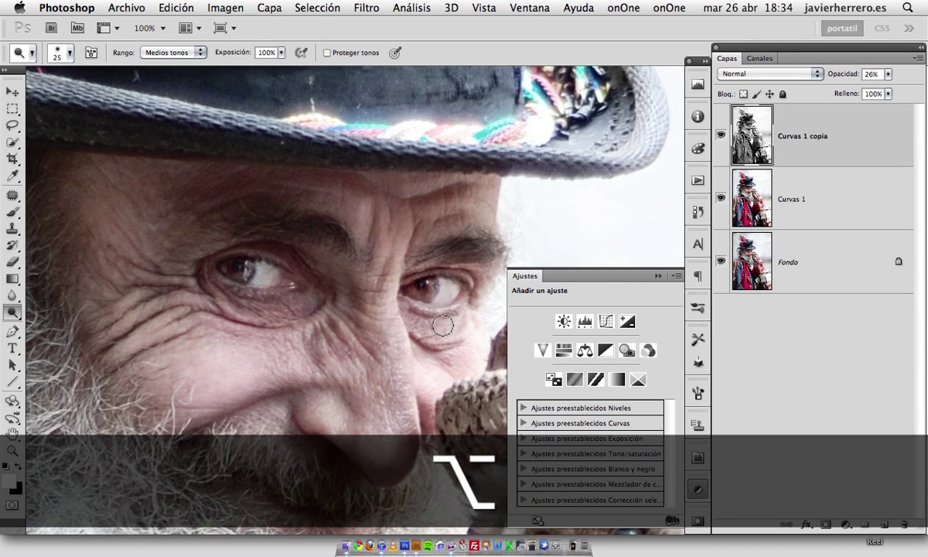
{"action": "mouse_move", "coordinate": [420, 307]}
{"action": "left_mouse_down"}
{"action": "mouse_move", "coordinate": [406, 298]}
{"action": "mouse_move", "coordinate": [429, 327]}
{"action": "left_mouse_up"}
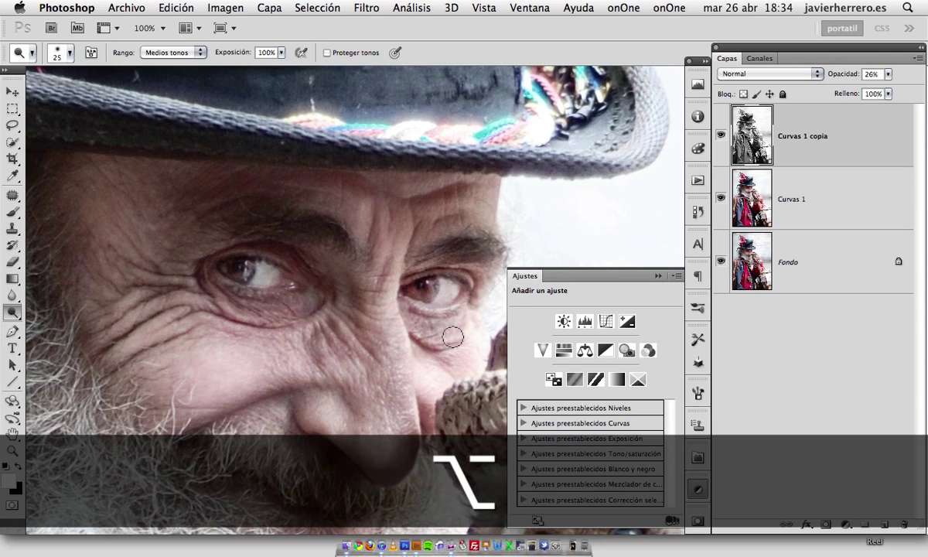
Step: Check the eye folds with the desaturated copy hidden and shown, and inspect the cheek and beard
{"action": "mouse_move", "coordinate": [353, 335]}
{"action": "left_mouse_down"}
{"action": "mouse_move", "coordinate": [285, 315]}
{"action": "mouse_move", "coordinate": [292, 288]}
{"action": "left_mouse_up"}
{"action": "left_click", "coordinate": [721, 135]}
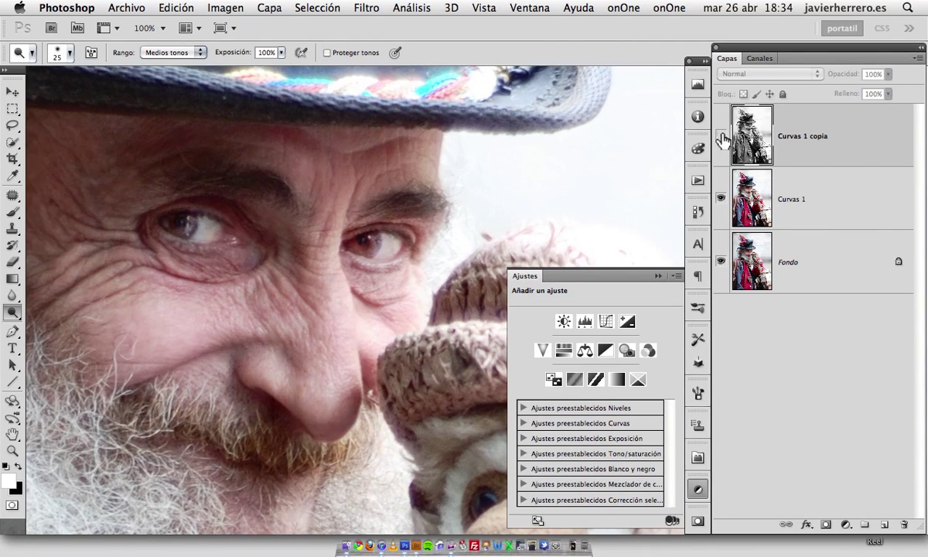
{"action": "left_click", "coordinate": [720, 135]}
{"action": "left_click_drag", "start_coordinate": [369, 259], "coordinate": [430, 218]}
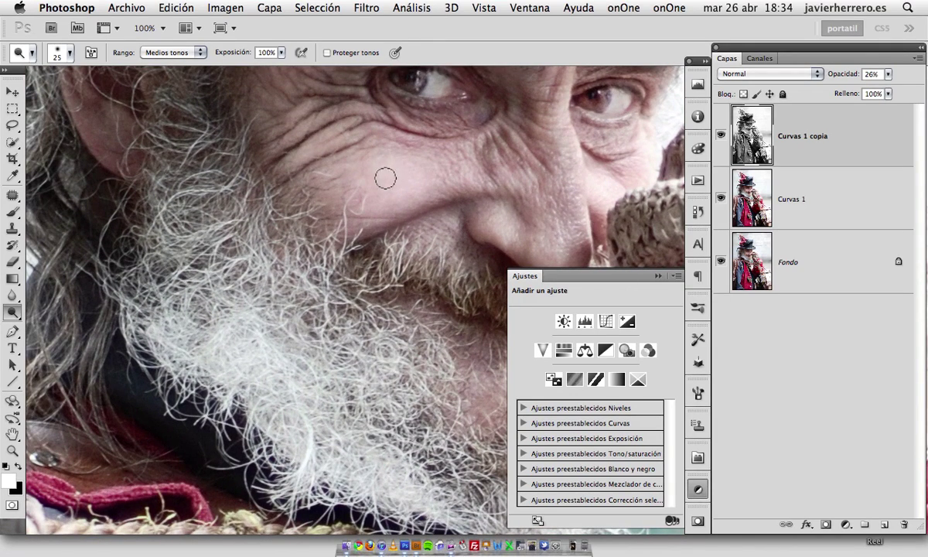
{"action": "left_click_drag", "start_coordinate": [372, 193], "coordinate": [338, 207]}
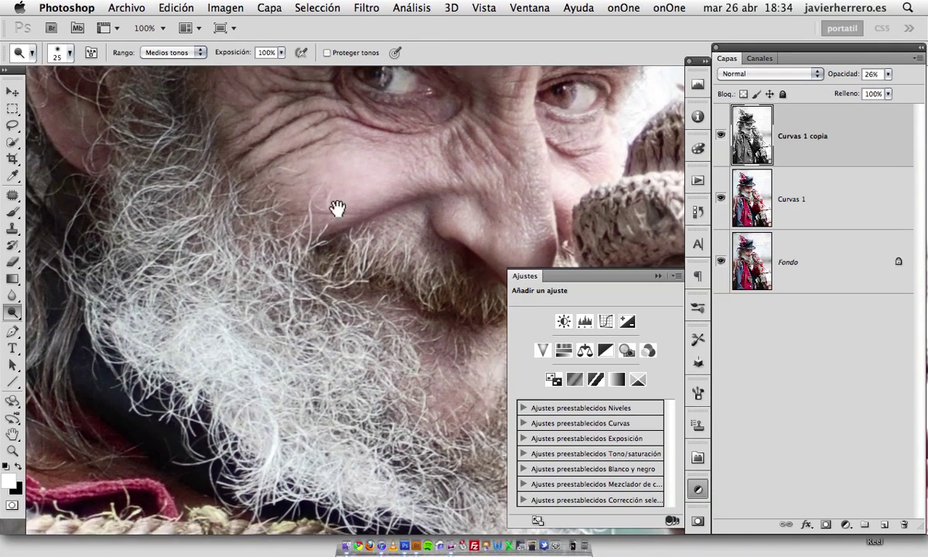
Step: Stamp all visible layers into a new top layer and apply a High Pass filter with a 2.7-pixel radius
{"action": "left_click_drag", "start_coordinate": [310, 286], "coordinate": [314, 246]}
{"action": "key", "text": "super+0"}
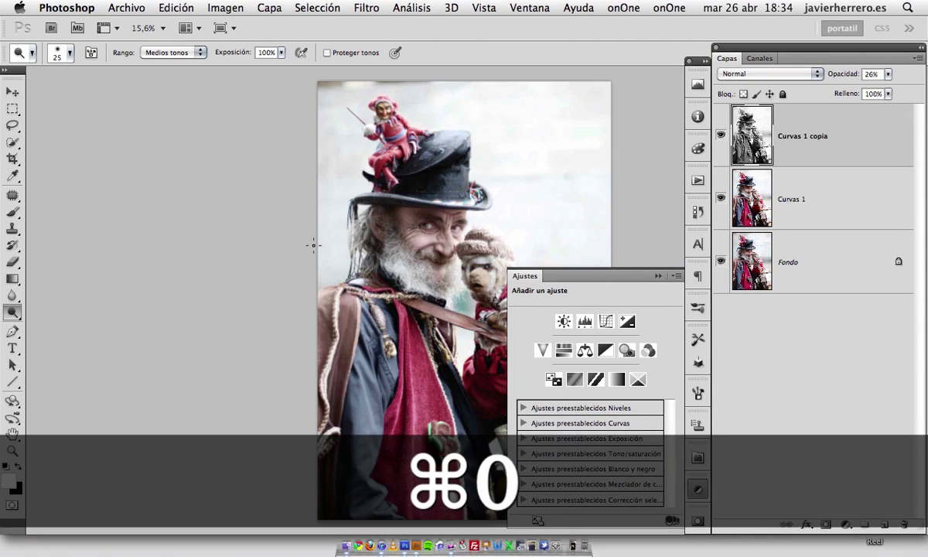
{"action": "key", "text": "super+alt+shift+e"}
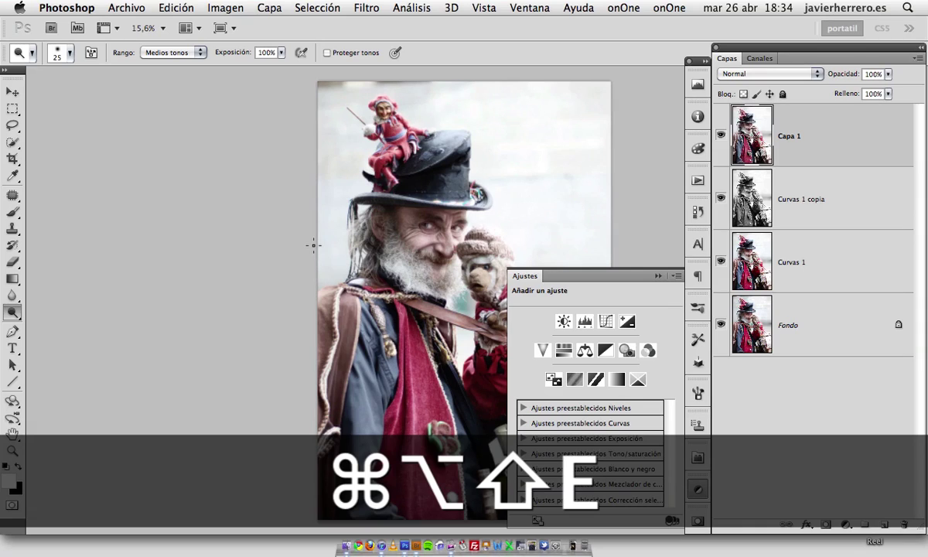
{"action": "left_click", "coordinate": [367, 8]}
{"action": "mouse_move", "coordinate": [388, 317]}
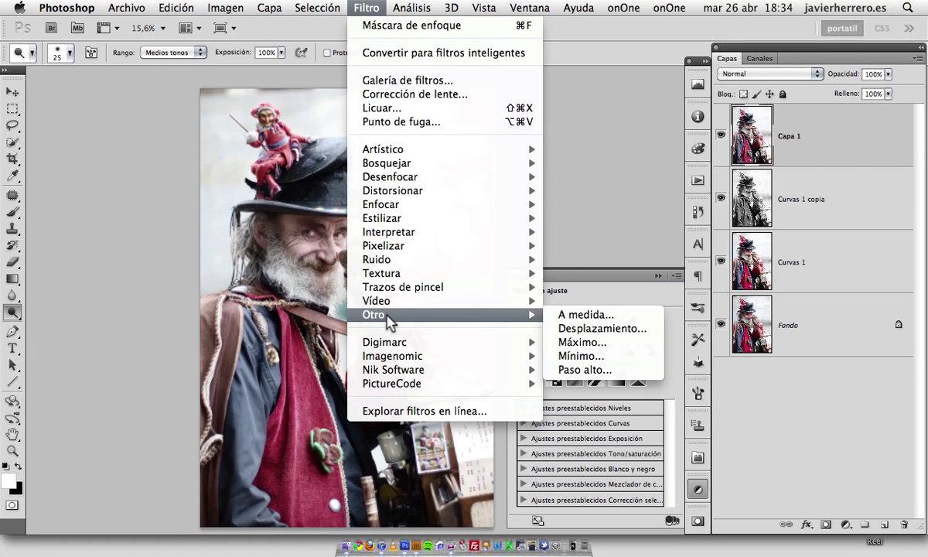
{"action": "left_click", "coordinate": [587, 369]}
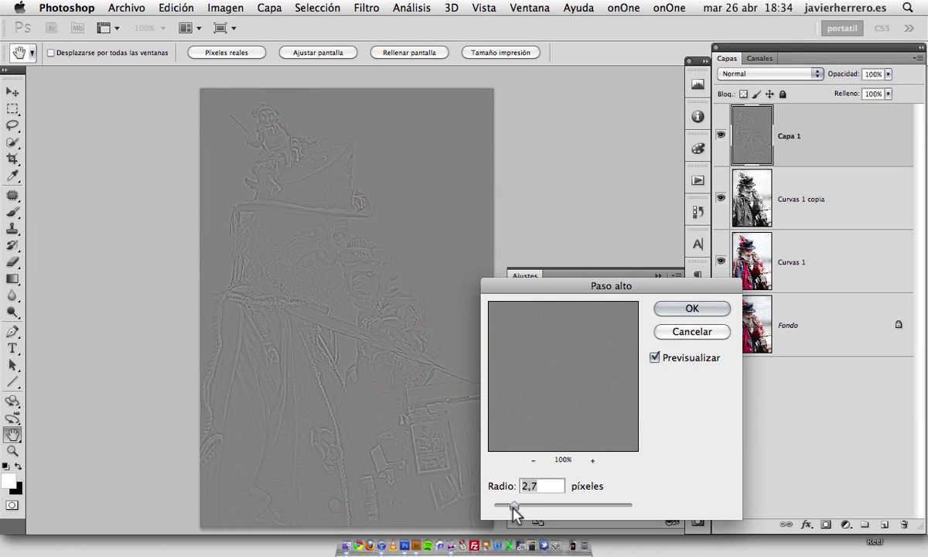
{"action": "left_click", "coordinate": [690, 312]}
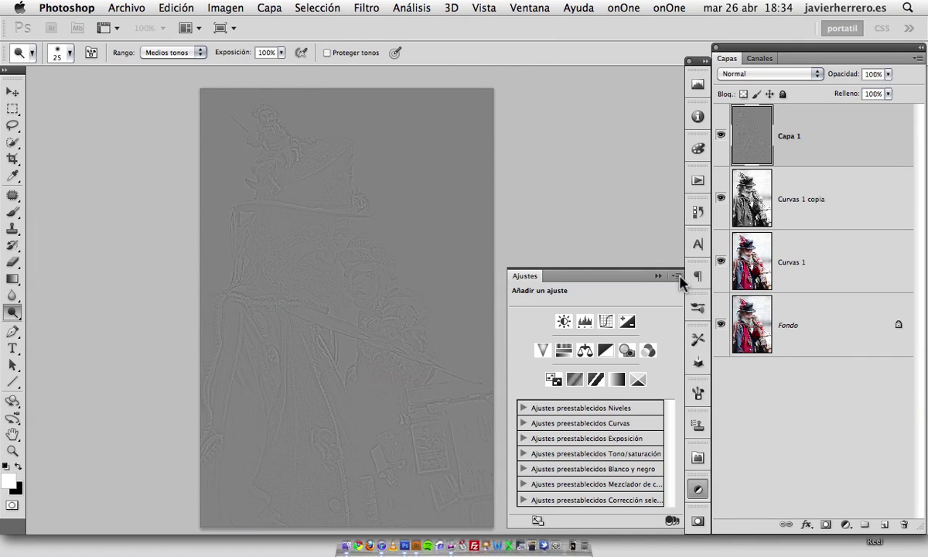
Step: Set the high-pass layer's blend mode to Luz suave (Soft Light) and give it an inverted, black layer mask
{"action": "left_click", "coordinate": [747, 75]}
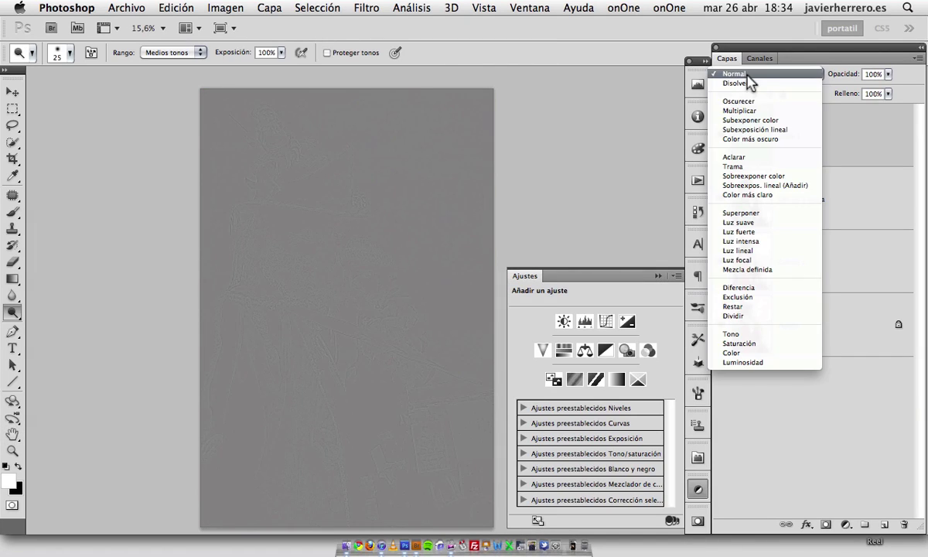
{"action": "left_click", "coordinate": [740, 222]}
{"action": "left_click", "coordinate": [825, 525]}
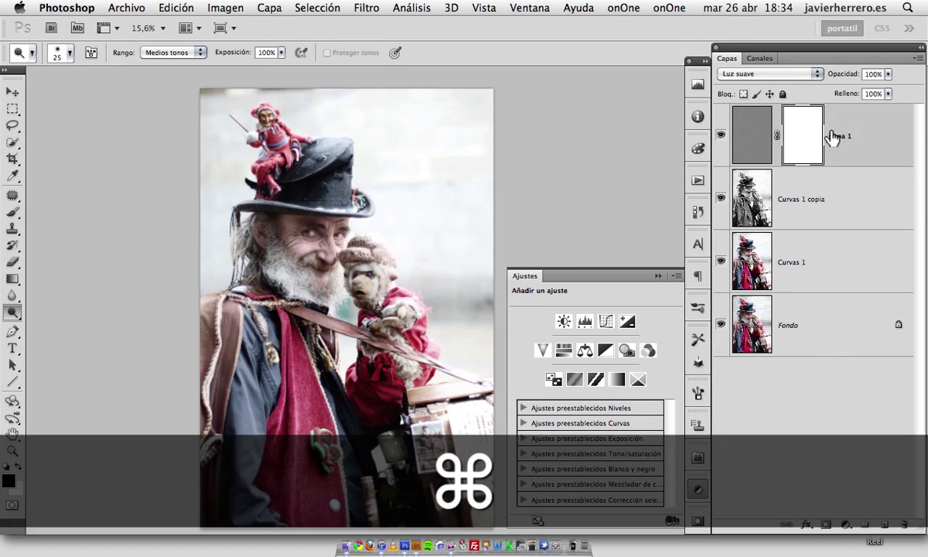
{"action": "key", "text": "super+i"}
Step: Paint white over the beard on the high-pass layer's mask with a size 279 brush
{"action": "key", "text": "z"}
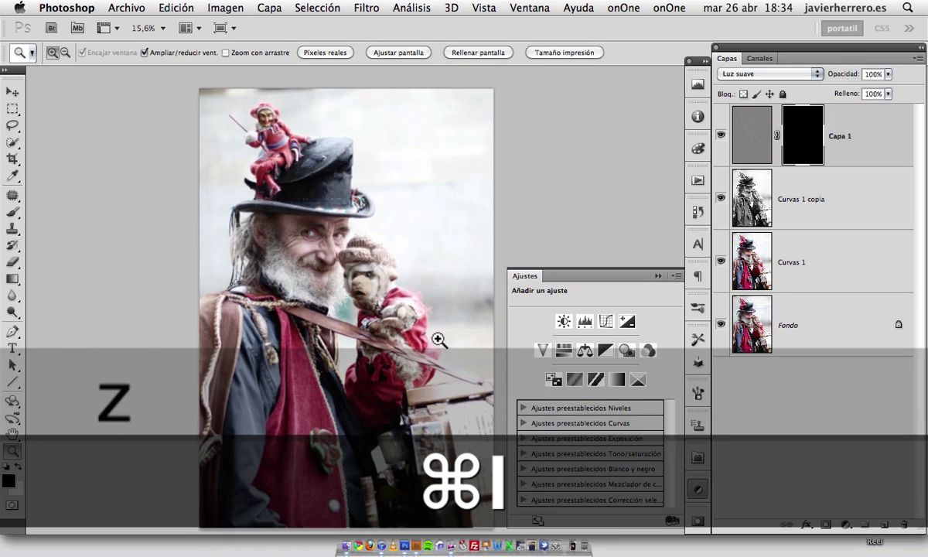
{"action": "left_click_drag", "start_coordinate": [437, 342], "coordinate": [348, 269]}
{"action": "key", "text": "n"}
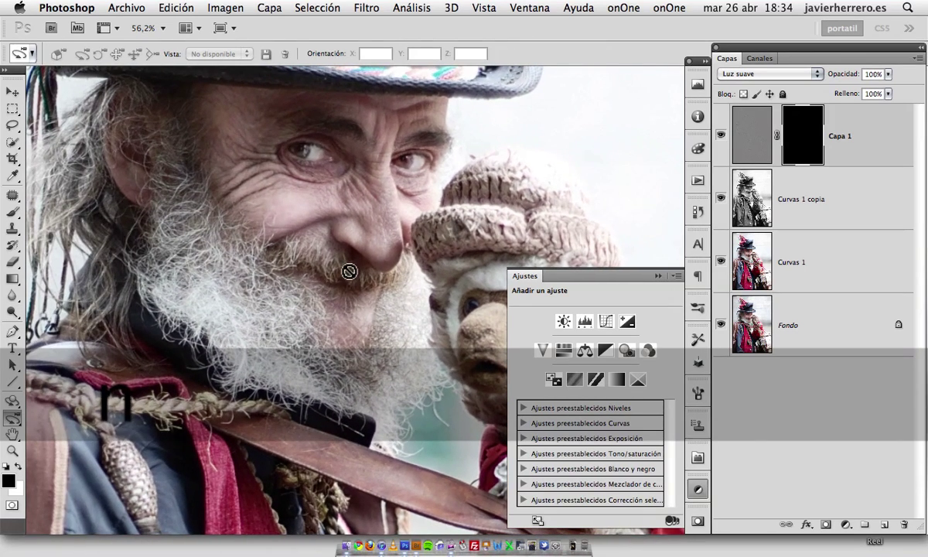
{"action": "key", "text": "x"}
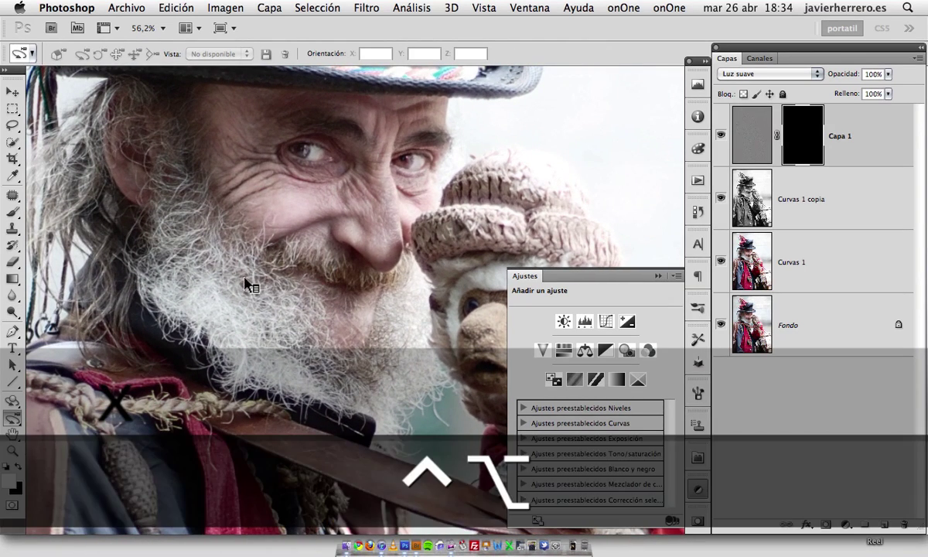
{"action": "key", "text": "b"}
{"action": "mouse_move", "coordinate": [210, 286]}
{"action": "left_mouse_down"}
{"action": "mouse_move", "coordinate": [251, 292]}
{"action": "mouse_move", "coordinate": [207, 300]}
{"action": "left_mouse_up"}
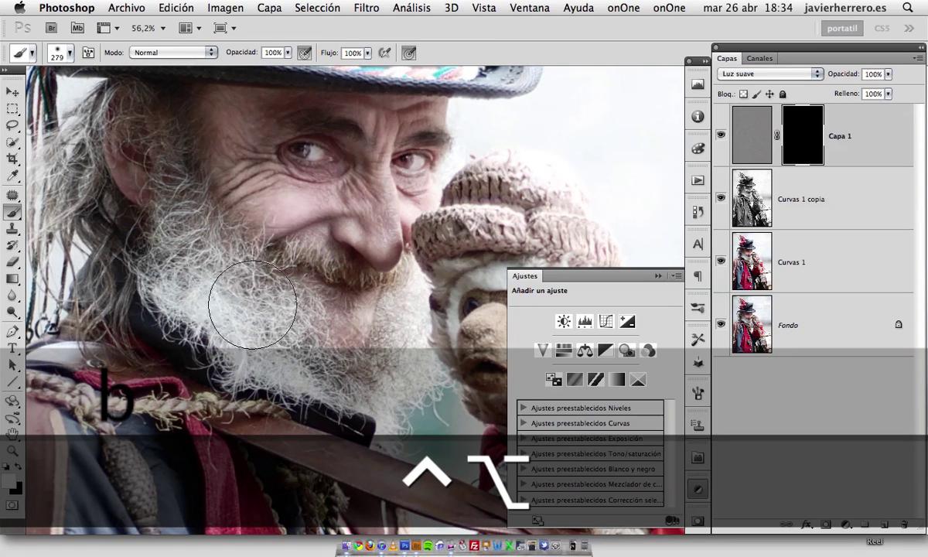
{"action": "key", "text": "ctrl+i"}
{"action": "key", "text": "x"}
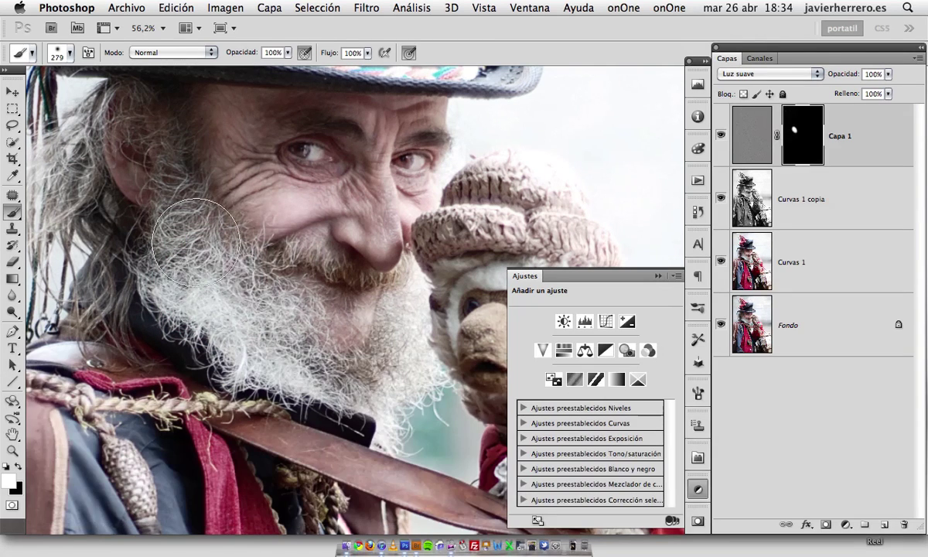
{"action": "mouse_move", "coordinate": [334, 359]}
{"action": "left_mouse_down"}
{"action": "mouse_move", "coordinate": [398, 401]}
{"action": "mouse_move", "coordinate": [211, 314]}
{"action": "mouse_move", "coordinate": [185, 259]}
{"action": "left_mouse_up"}
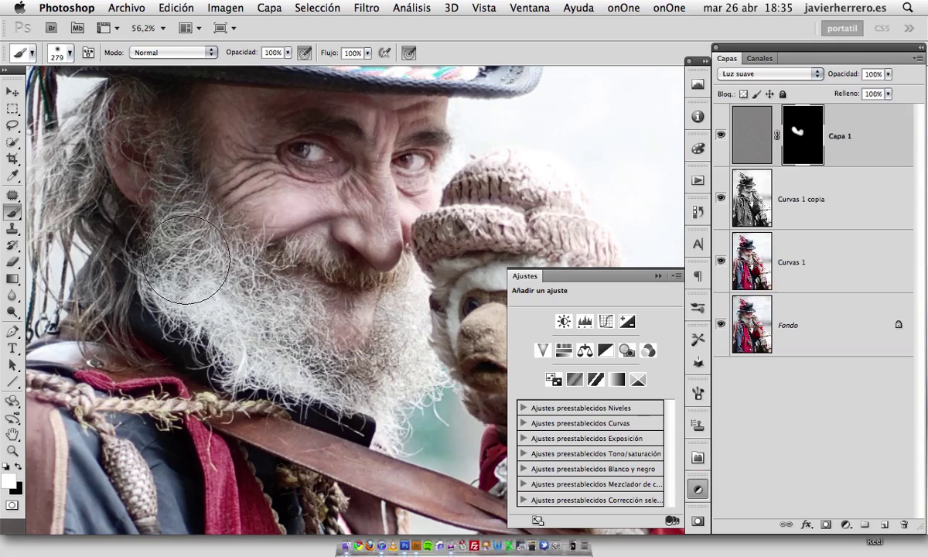
{"action": "left_click_drag", "start_coordinate": [100, 252], "coordinate": [168, 265]}
Step: Paint white over the area around the eyes and the puppet on the high-pass layer's mask with a size 126 brush
{"action": "scroll", "coordinate": [168, 265], "scroll_direction": "up", "scroll_amount": 5}
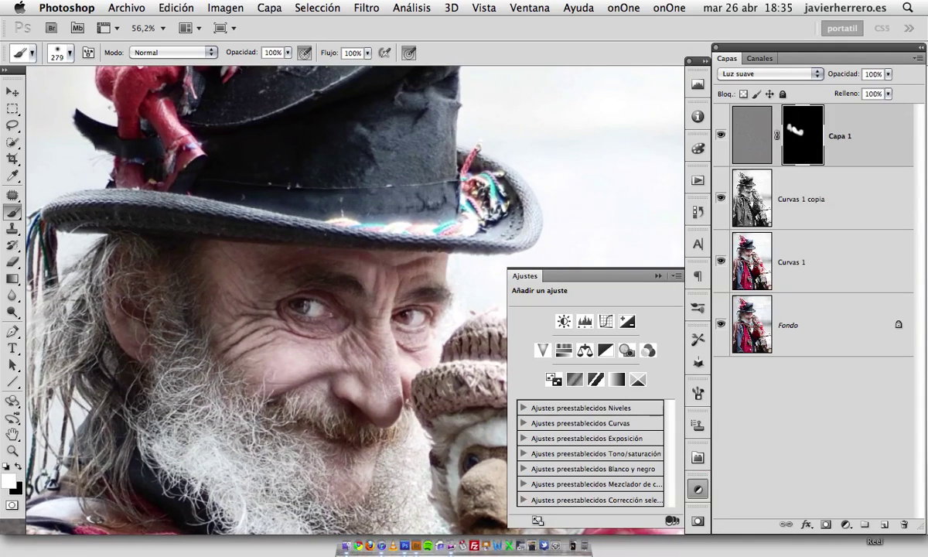
{"action": "mouse_move", "coordinate": [379, 296]}
{"action": "left_mouse_down"}
{"action": "mouse_move", "coordinate": [364, 296]}
{"action": "mouse_move", "coordinate": [392, 291]}
{"action": "left_mouse_up"}
{"action": "left_click_drag", "start_coordinate": [400, 337], "coordinate": [187, 199]}
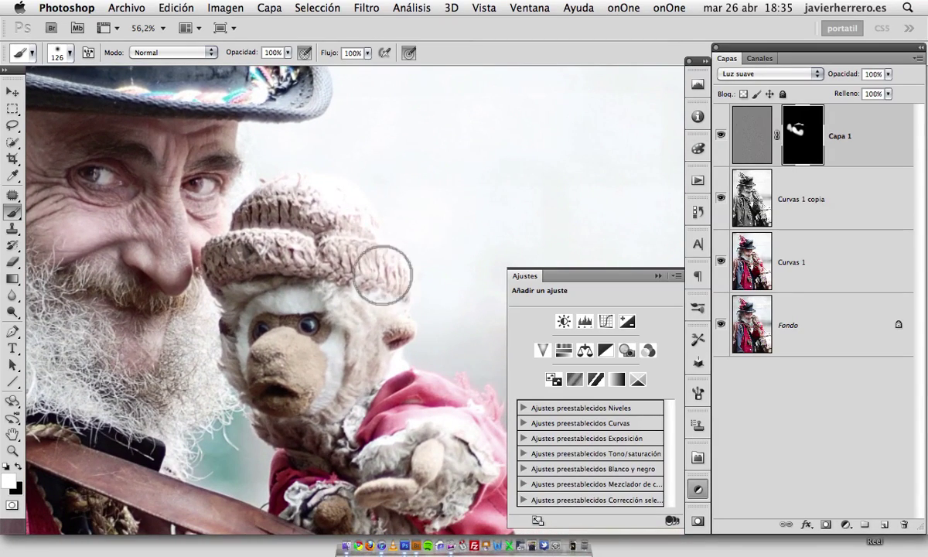
{"action": "left_click_drag", "start_coordinate": [202, 309], "coordinate": [277, 334]}
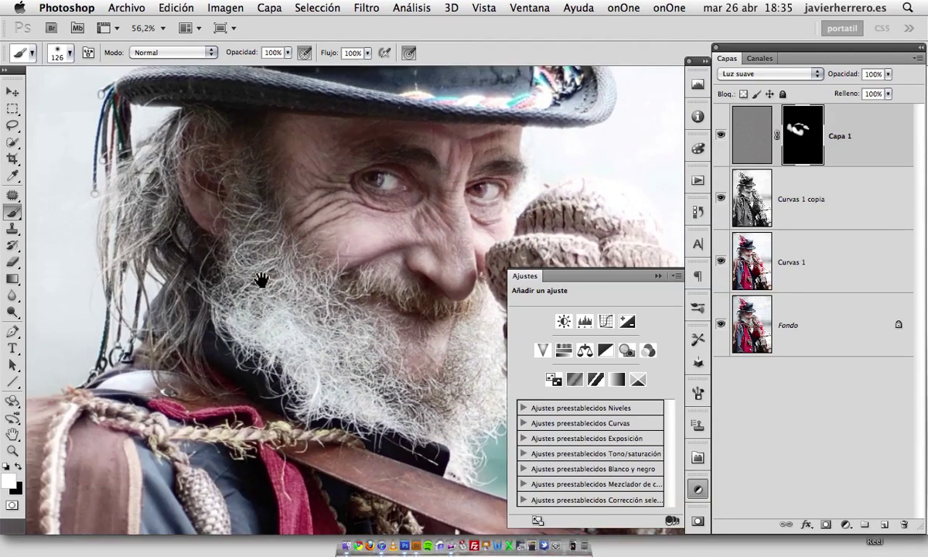
Step: Compare the beard's sharpness at 200% by repeatedly hiding and showing the high-pass layer
{"action": "key", "text": "super+plus"}
{"action": "key", "text": "super+plus"}
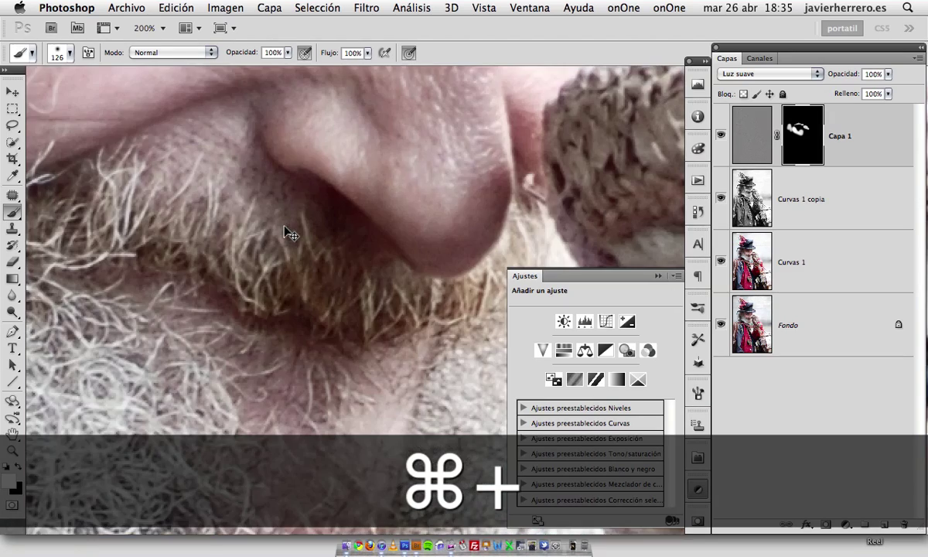
{"action": "key", "text": "super+plus"}
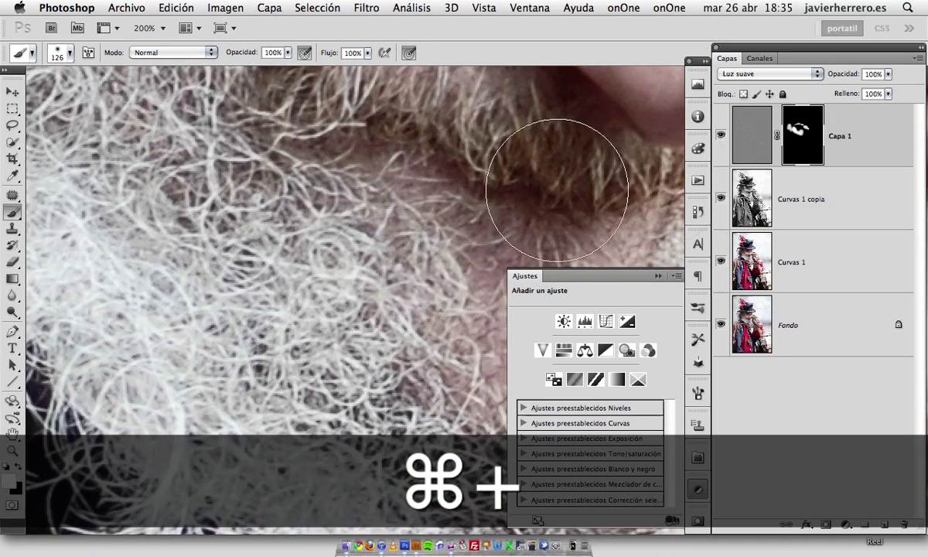
{"action": "left_click", "coordinate": [720, 136]}
{"action": "left_click", "coordinate": [720, 136]}
{"action": "left_click", "coordinate": [720, 136]}
{"action": "left_click", "coordinate": [720, 136]}
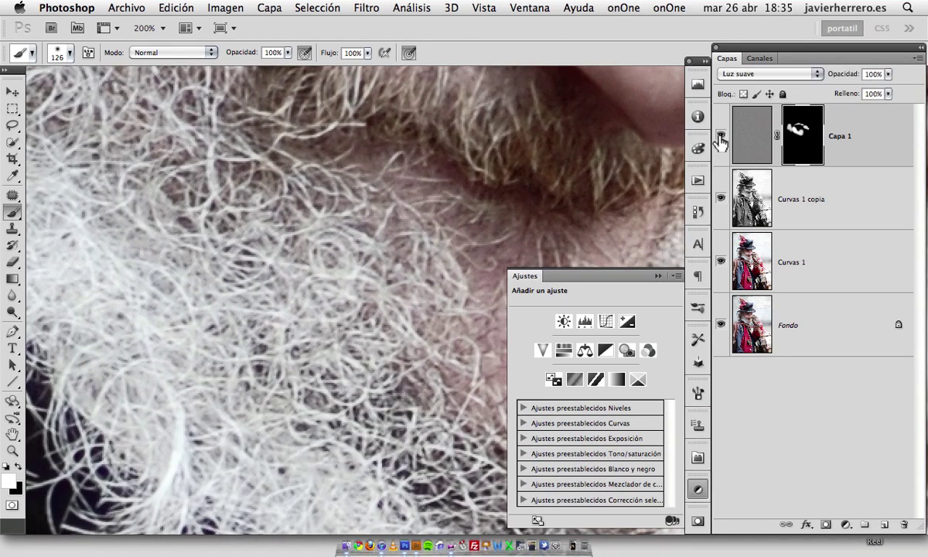
{"action": "left_click", "coordinate": [720, 136]}
{"action": "left_click", "coordinate": [719, 136]}
Step: Add a Levels adjustment layer with default values, set it to Multiplicar (Multiply), and invert its mask to black
{"action": "key", "text": "super+minus"}
{"action": "key", "text": "super+minus"}
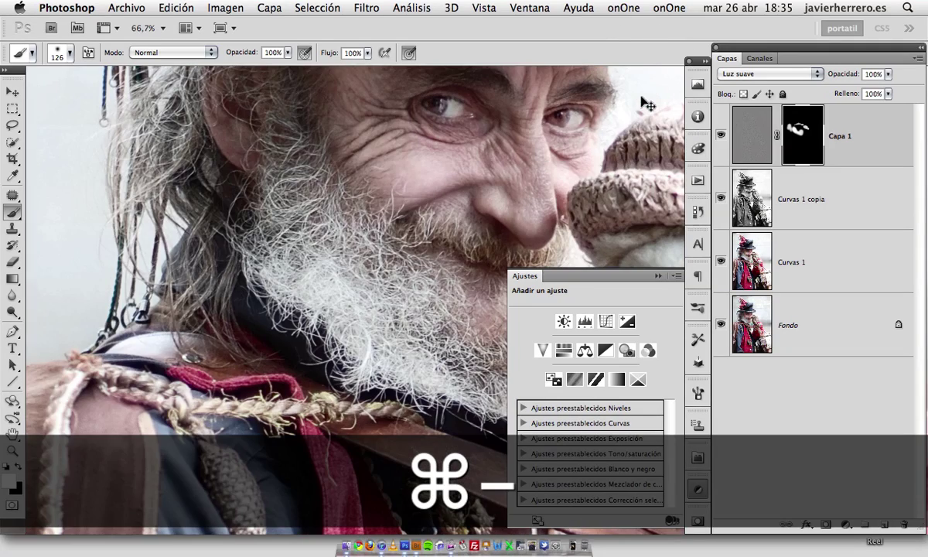
{"action": "key", "text": "super+minus"}
{"action": "key", "text": "super+minus"}
{"action": "left_click_drag", "start_coordinate": [424, 247], "coordinate": [407, 249]}
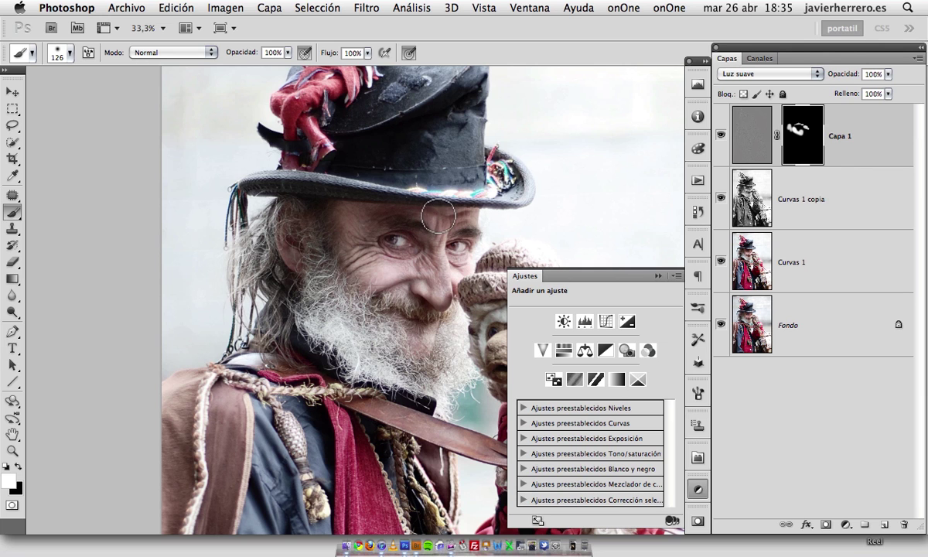
{"action": "key", "text": "super+minus"}
{"action": "left_click_drag", "start_coordinate": [432, 190], "coordinate": [340, 143]}
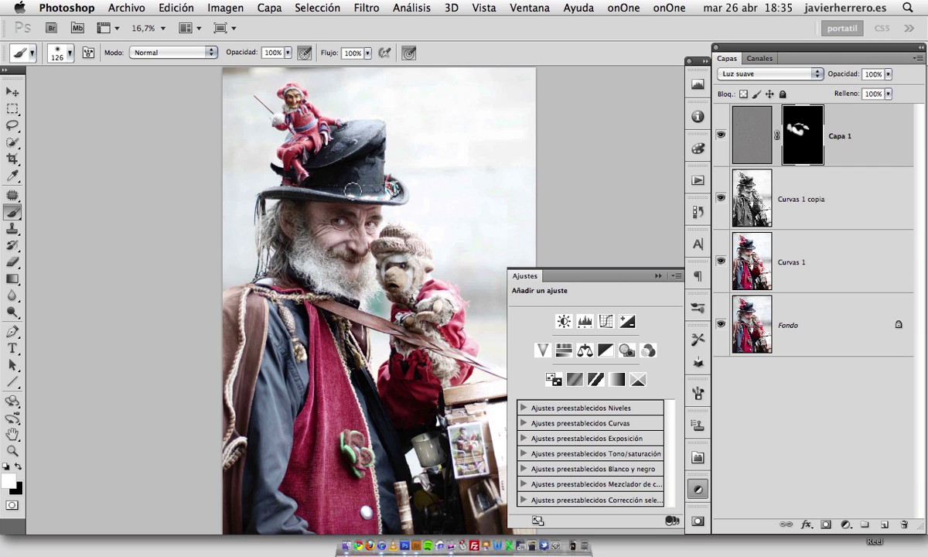
{"action": "left_click", "coordinate": [843, 526]}
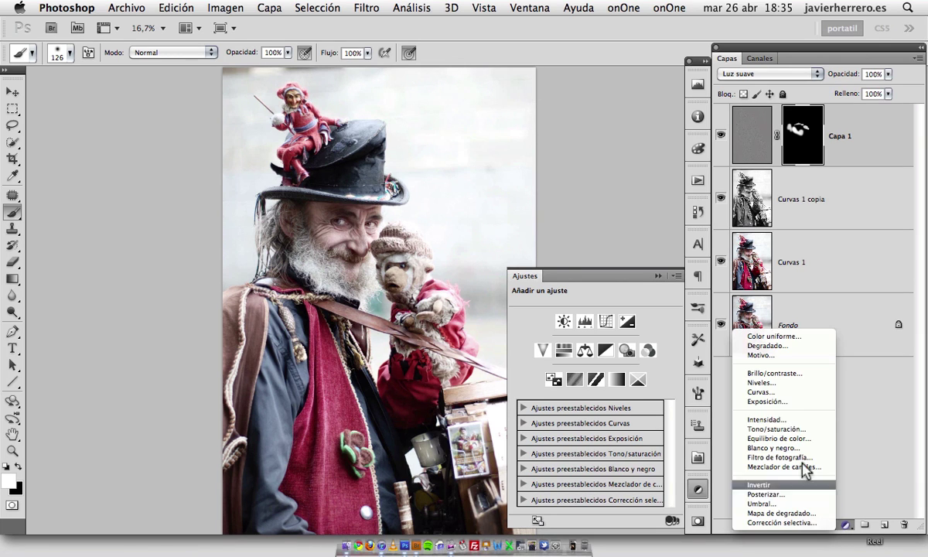
{"action": "left_click", "coordinate": [782, 382]}
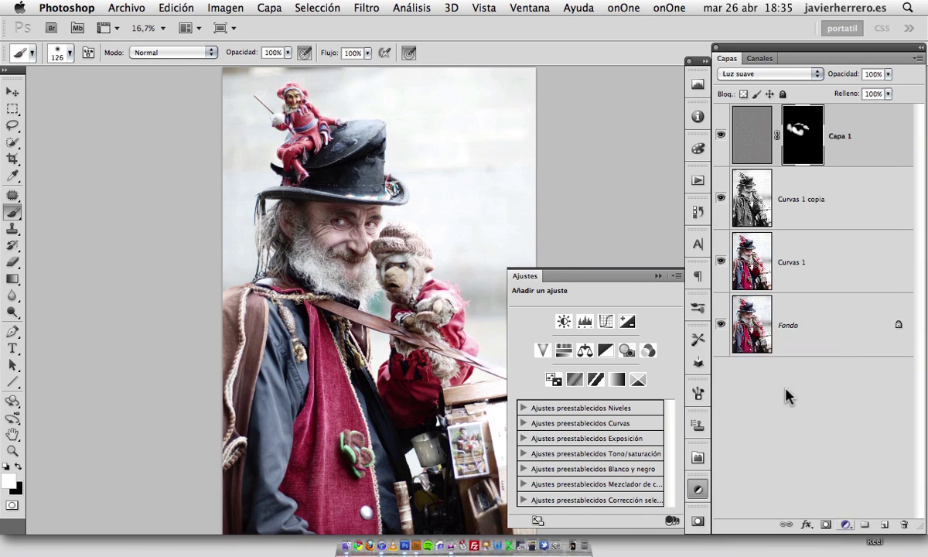
{"action": "left_click", "coordinate": [752, 72]}
{"action": "key", "text": "Escape"}
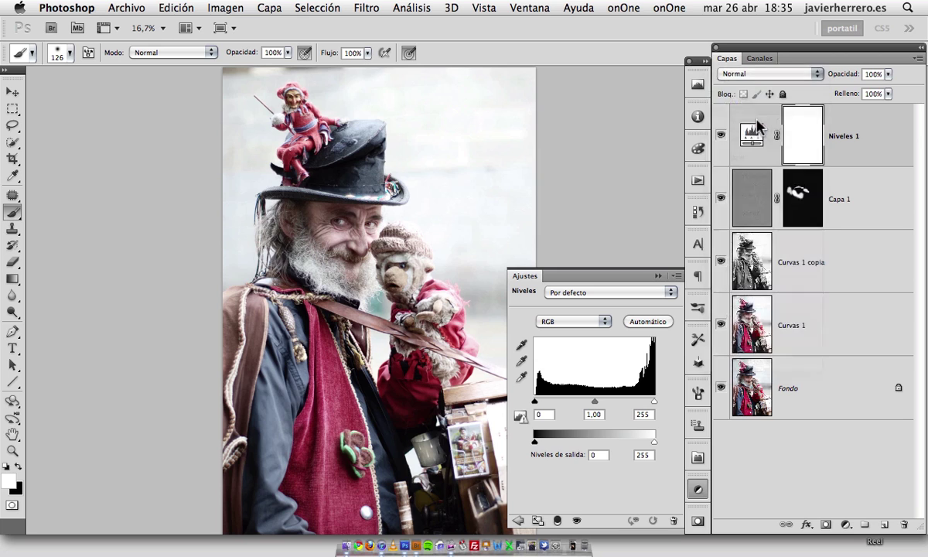
{"action": "key", "text": "shift+alt+m"}
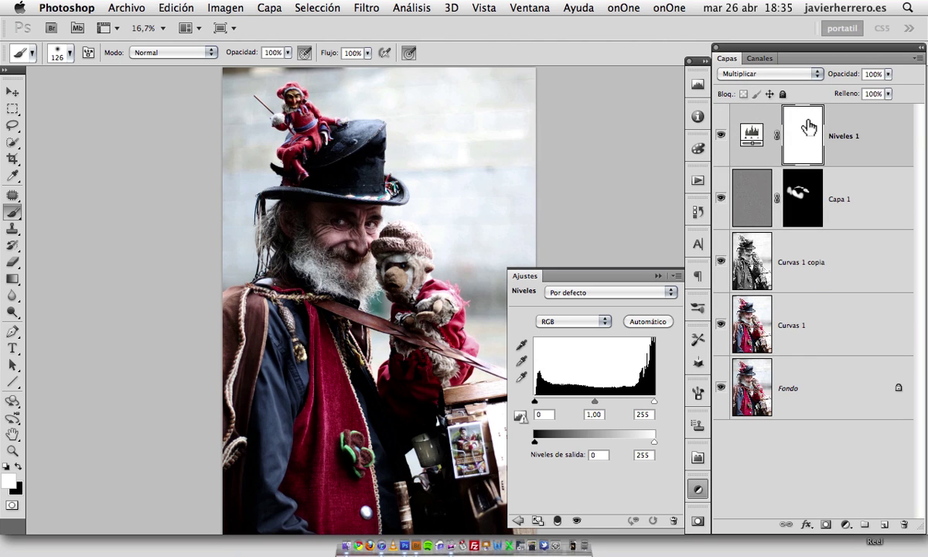
{"action": "key", "text": "super+i"}
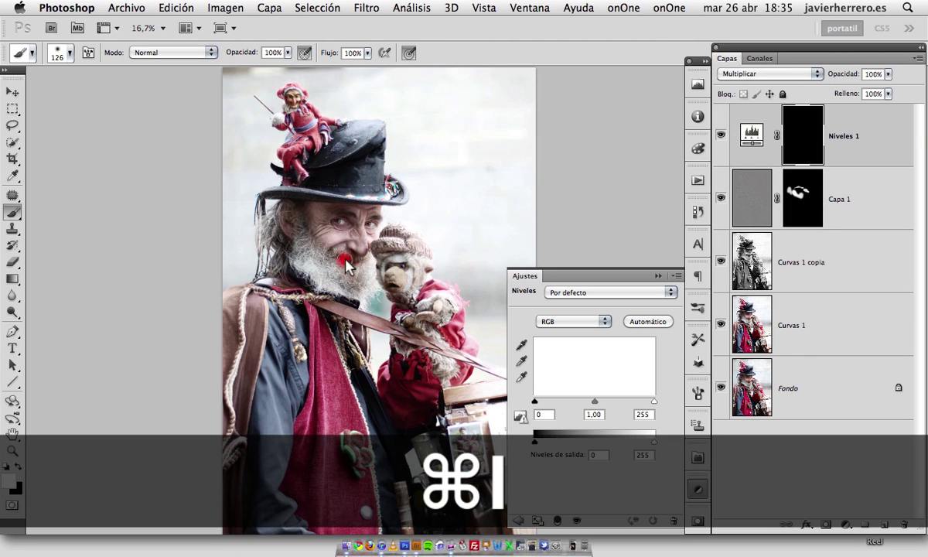
Step: Paint the man and puppet white on the Levels mask with a size 1202 brush, and invert the mask to darken the background
{"action": "left_click_drag", "start_coordinate": [345, 266], "coordinate": [417, 263], "text": "ctrl+alt"}
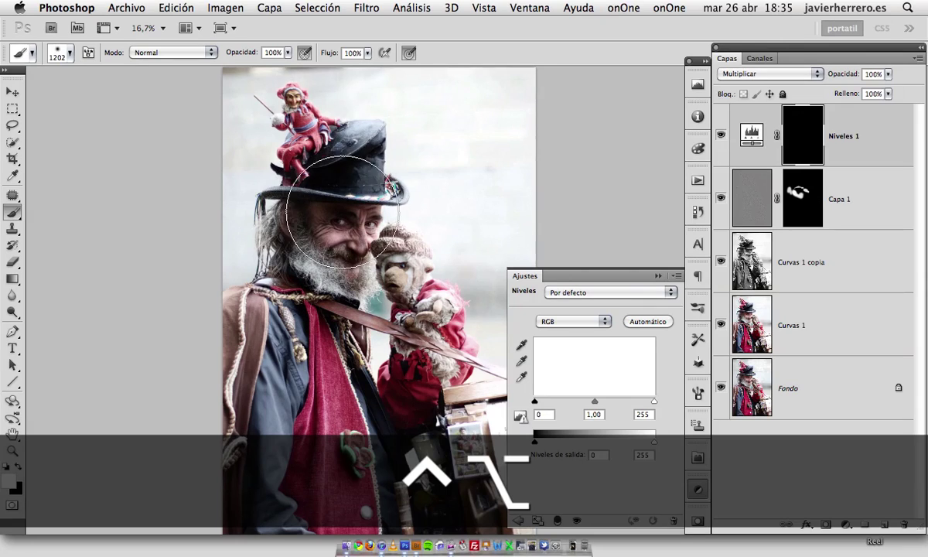
{"action": "left_click", "coordinate": [342, 211]}
{"action": "key", "text": "x"}
{"action": "key", "text": "super+z"}
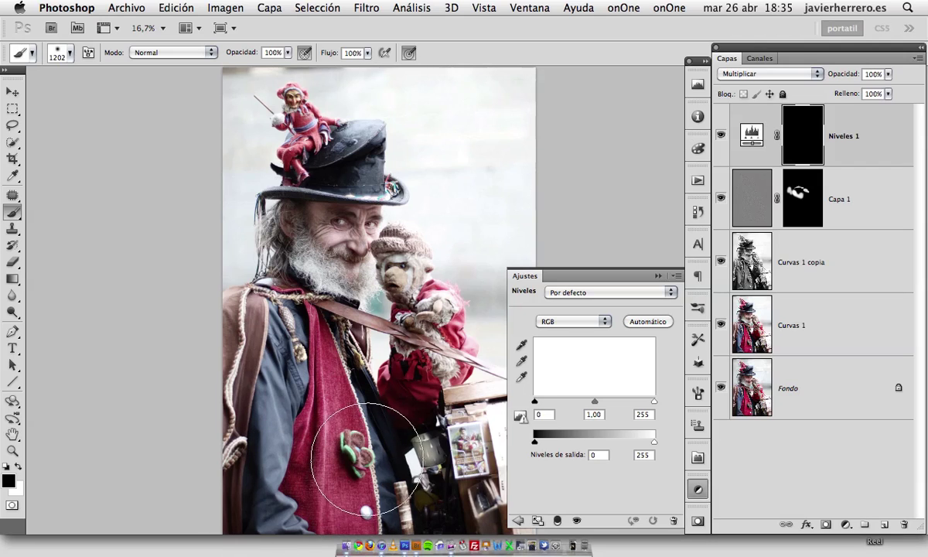
{"action": "key", "text": "x"}
{"action": "key", "text": "x"}
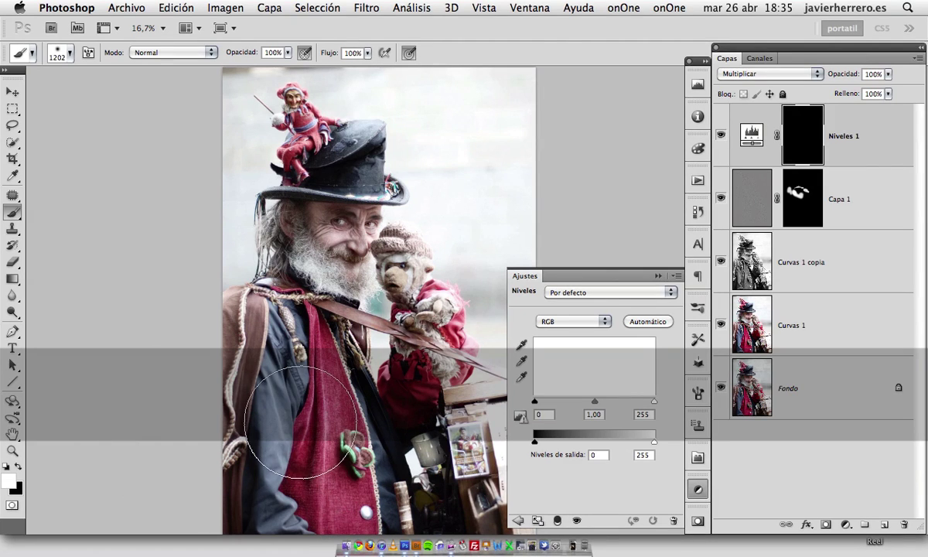
{"action": "key", "text": "alt+BackSpace"}
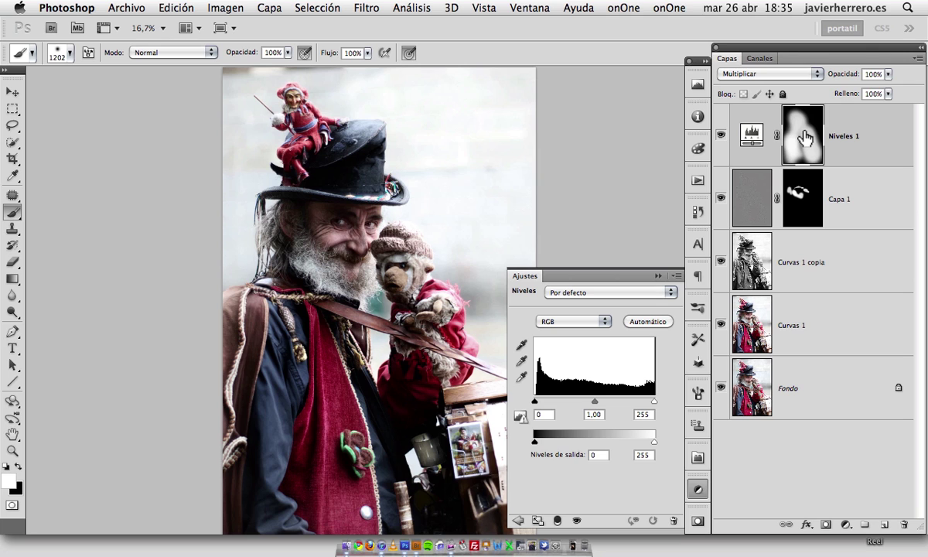
{"action": "key", "text": "super+i"}
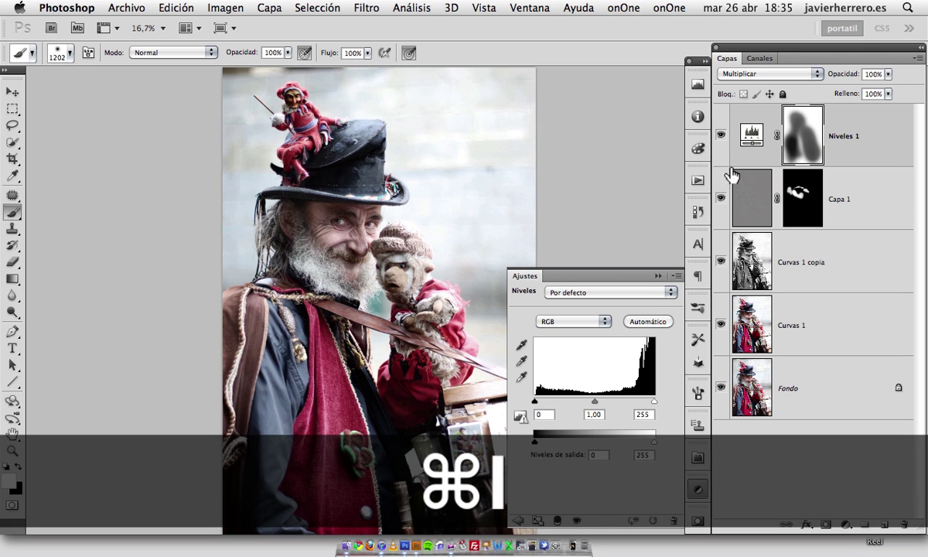
Step: Check the background darkening by hiding and showing the Levels layer, and duplicate that layer with its mask
{"action": "left_click", "coordinate": [722, 136]}
{"action": "left_click", "coordinate": [722, 137]}
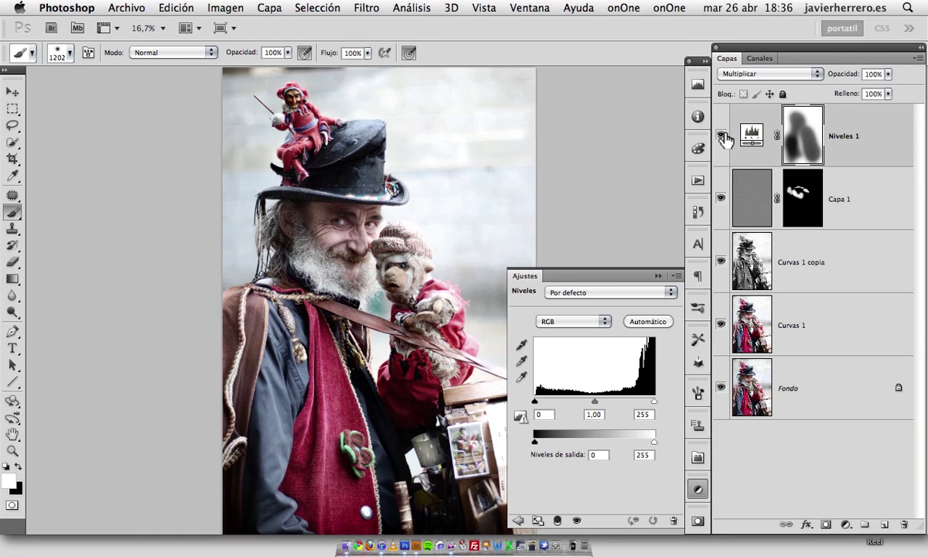
{"action": "left_click", "coordinate": [723, 136]}
{"action": "left_click", "coordinate": [722, 136]}
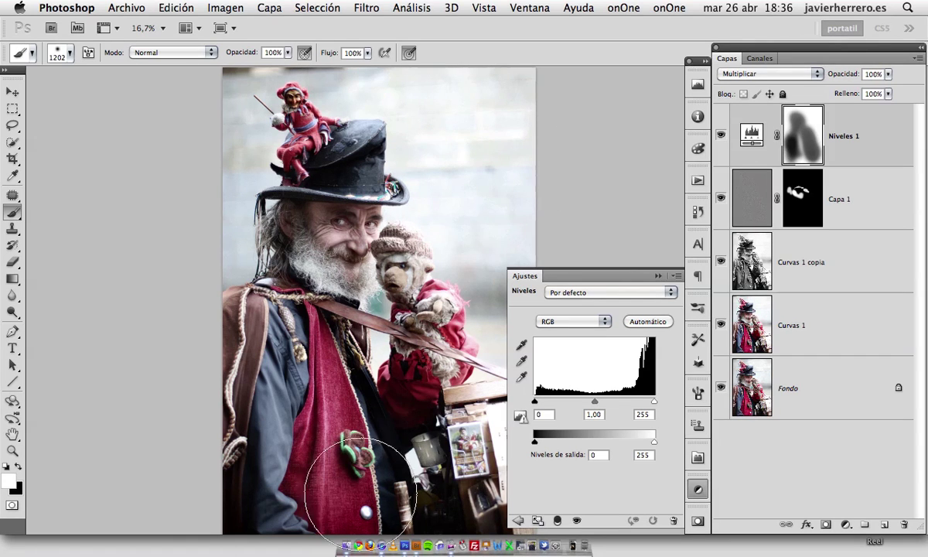
{"action": "left_click", "coordinate": [770, 147]}
{"action": "key", "text": "super+j"}
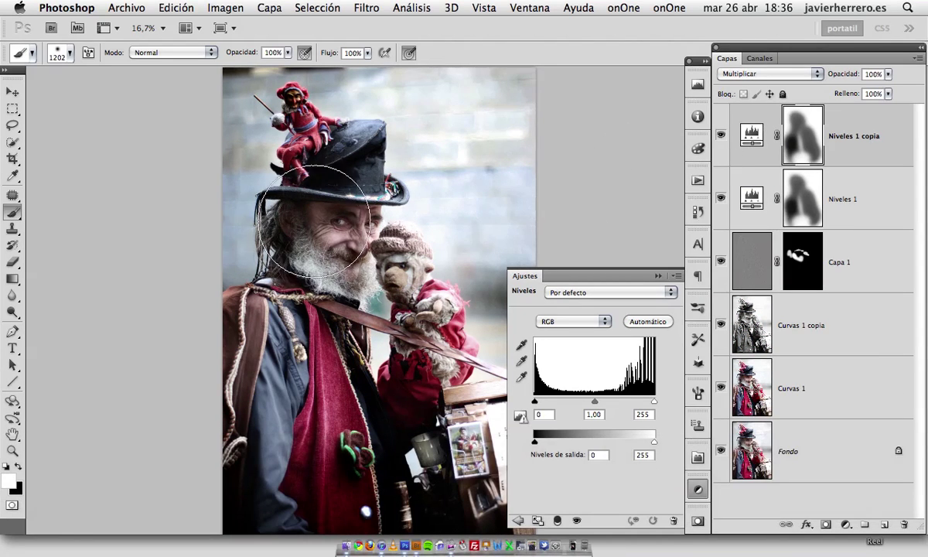
Step: Undo the white stroke on the duplicate Levels mask and paint black over the man and puppet with the size 1202 brush
{"action": "left_click", "coordinate": [814, 163]}
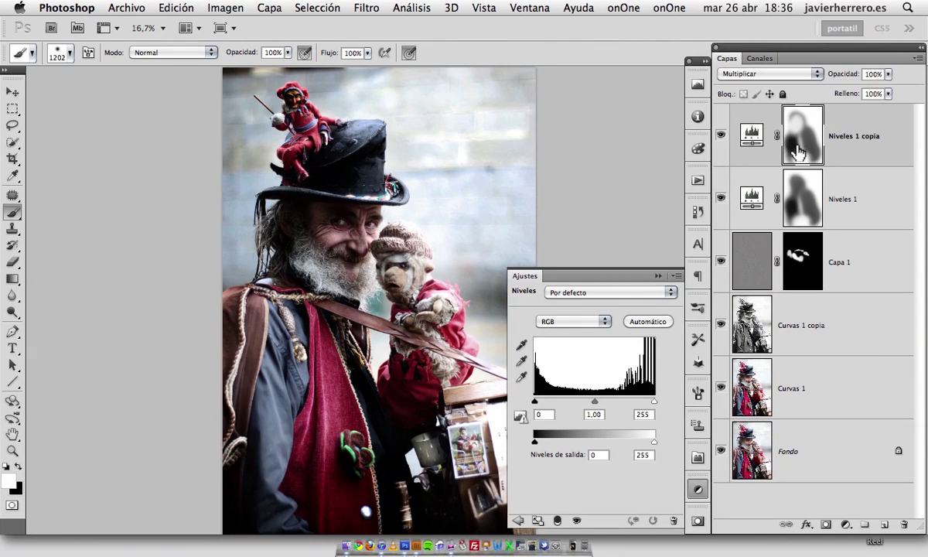
{"action": "key", "text": "super+z"}
{"action": "key", "text": "x"}
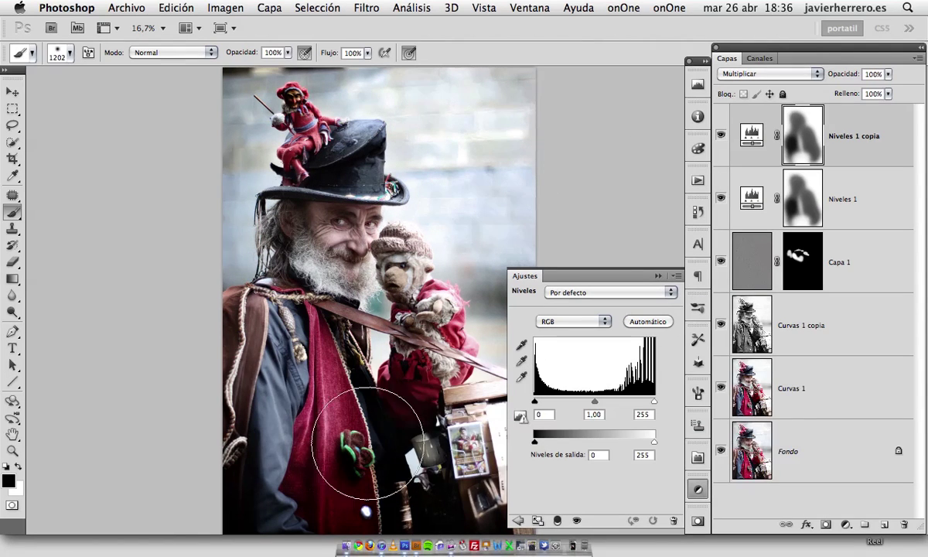
Step: Compare the edited portrait with the original by repeatedly hiding and showing all layers above Fondo
{"action": "key", "text": "alt"}
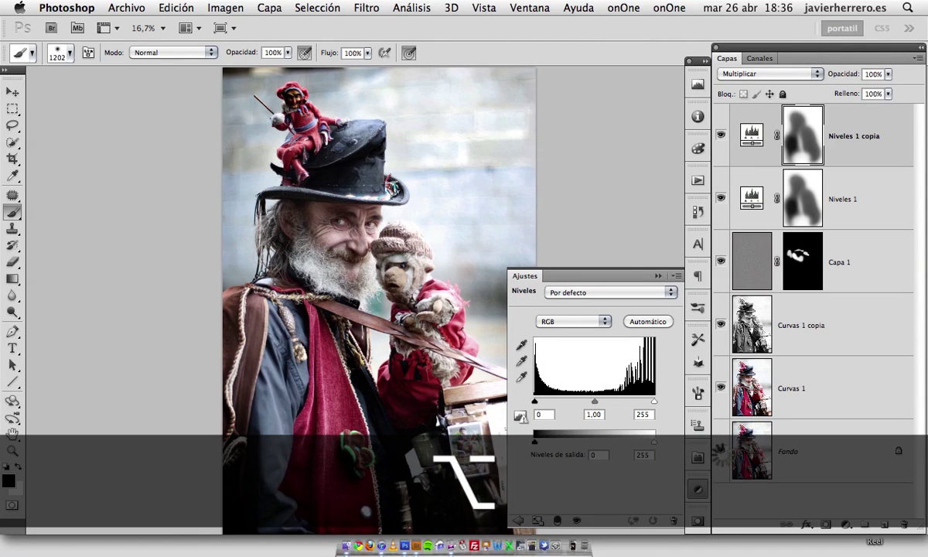
{"action": "left_click", "coordinate": [721, 452], "text": "alt"}
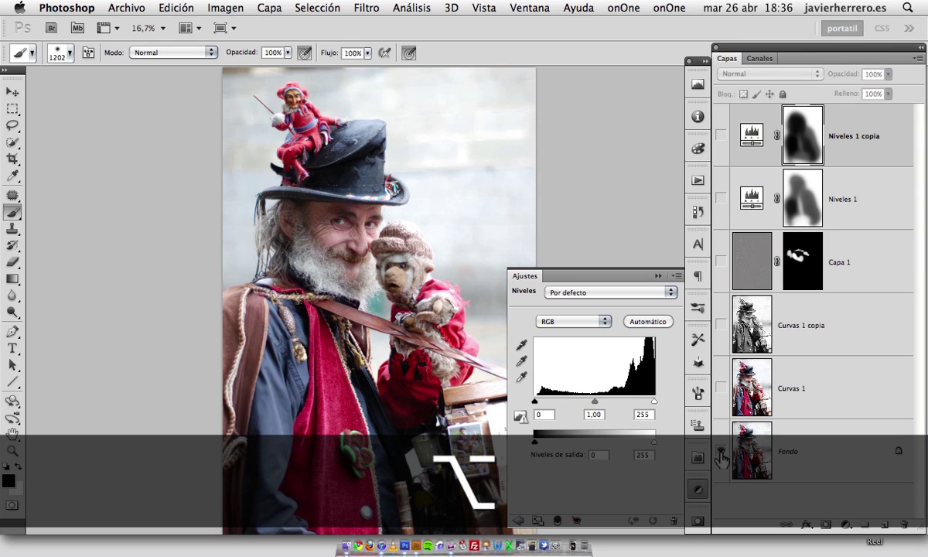
{"action": "left_click", "coordinate": [721, 454], "text": "alt"}
{"action": "left_click", "coordinate": [721, 454], "text": "alt"}
{"action": "left_click", "coordinate": [721, 455], "text": "alt"}
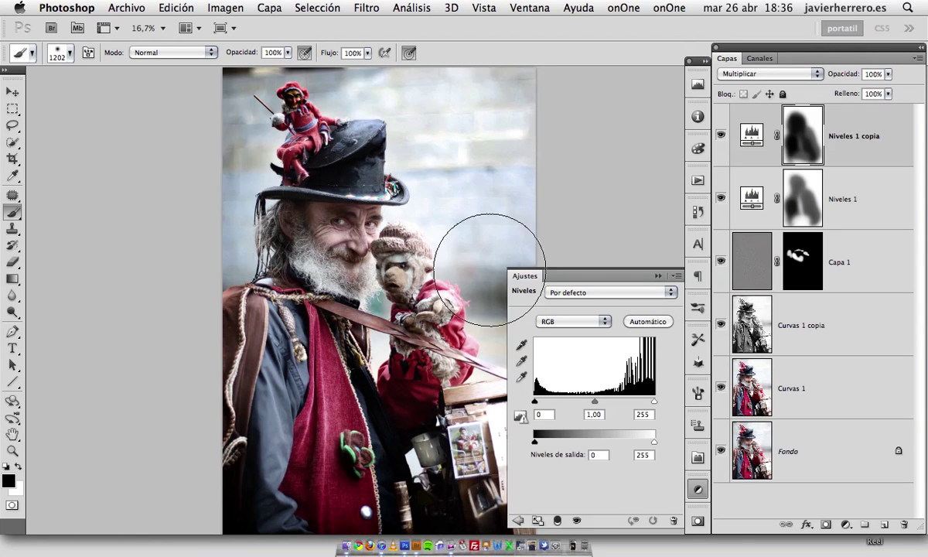
{"action": "key", "text": "z"}
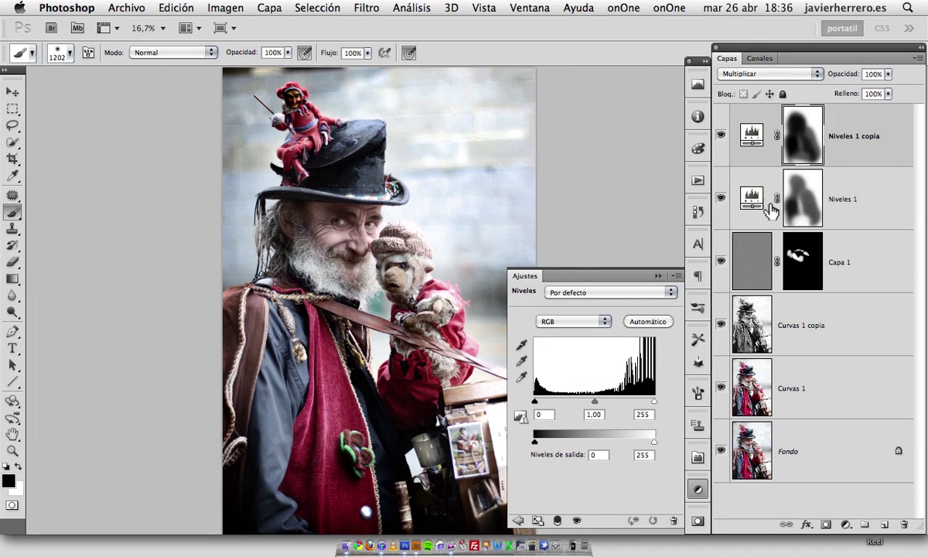
Step: Add a Corrección selectiva (Selective Color) adjustment layer and set the Rojos (Reds) to Negro -48% and Magenta +65%
{"action": "left_click", "coordinate": [845, 524]}
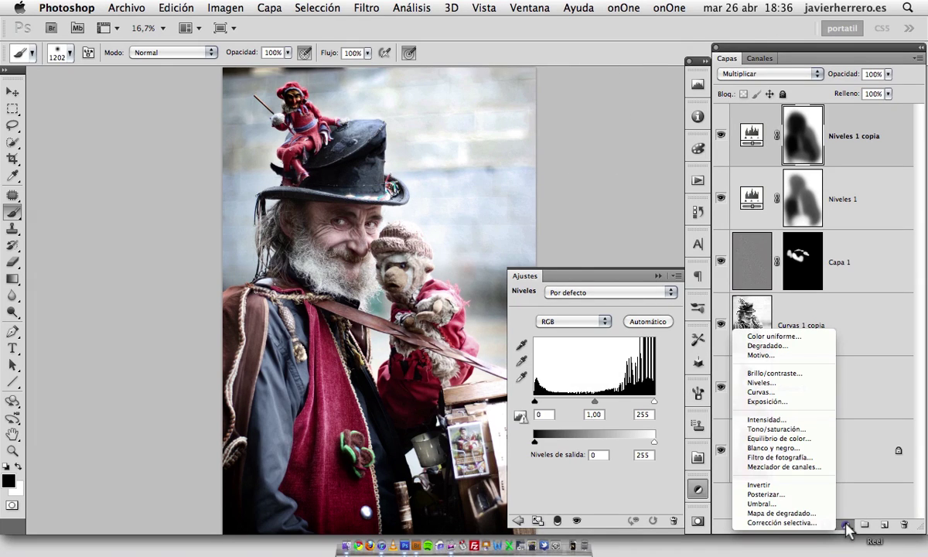
{"action": "left_click", "coordinate": [782, 522]}
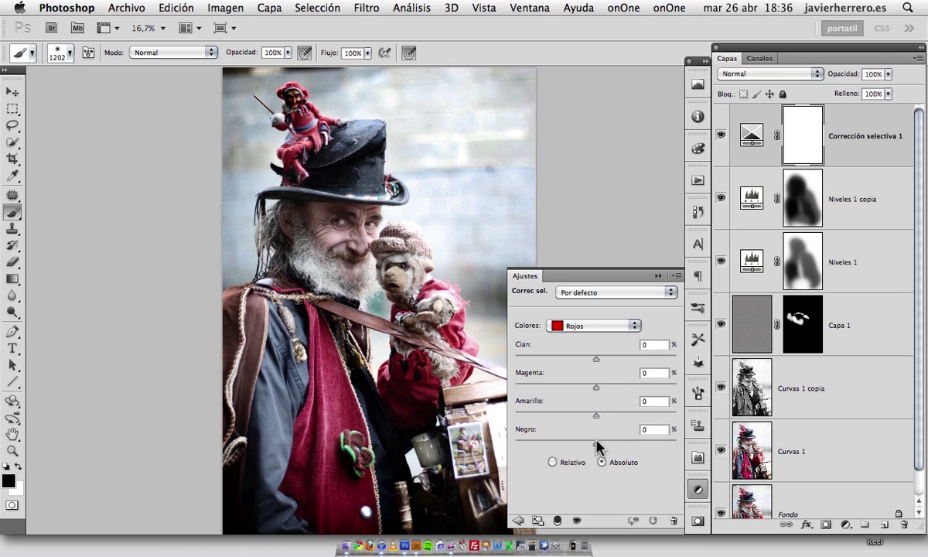
{"action": "left_click_drag", "start_coordinate": [597, 442], "coordinate": [560, 448]}
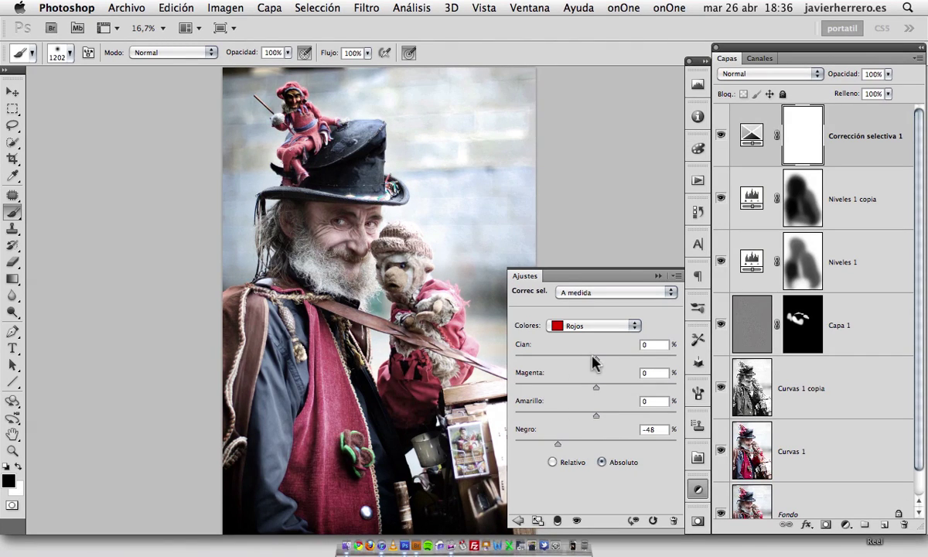
{"action": "left_click_drag", "start_coordinate": [605, 385], "coordinate": [646, 385]}
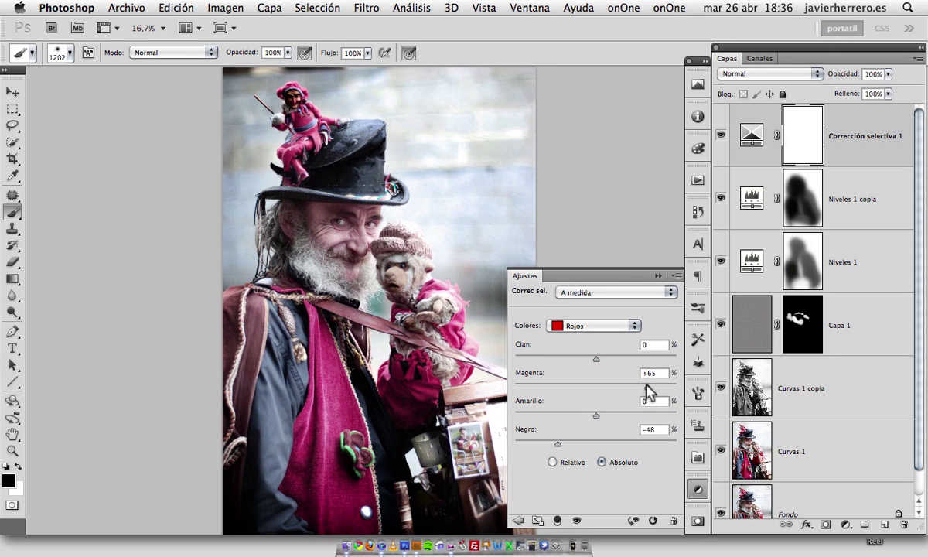
Step: Set the selective color Cianes (Cyans) to Cian +80%, Magenta +13% and Negro +65%
{"action": "left_click", "coordinate": [601, 332]}
{"action": "left_click", "coordinate": [598, 373]}
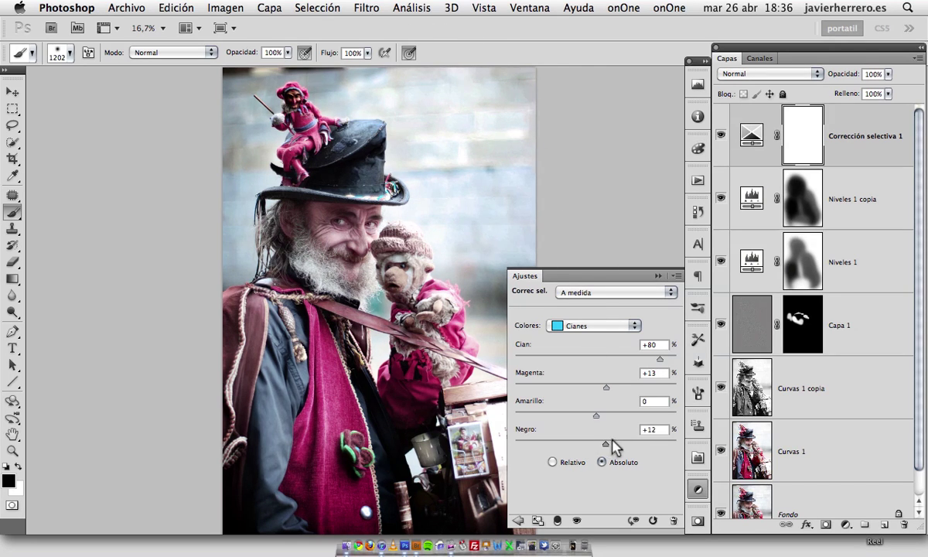
{"action": "left_click_drag", "start_coordinate": [612, 439], "coordinate": [631, 439]}
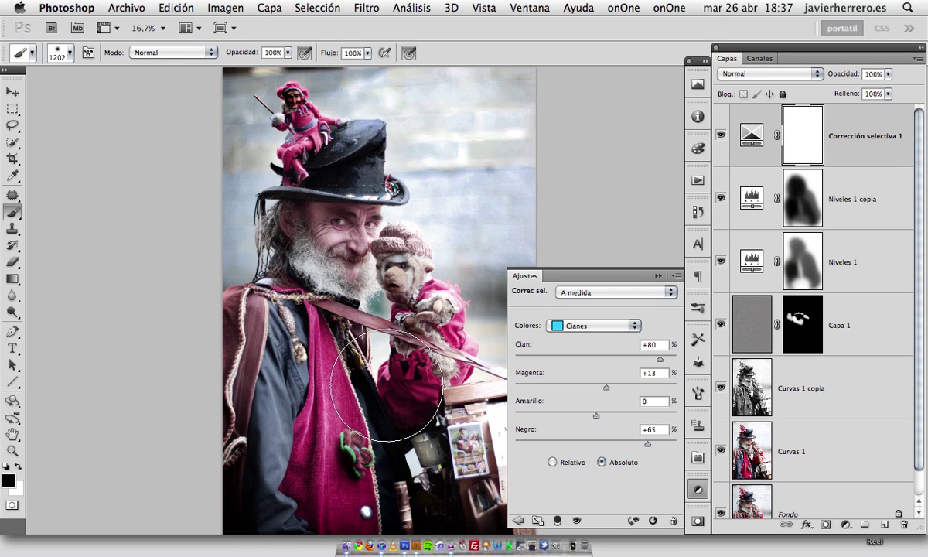
Step: Lasso the man's head and puppet loosely, and add a Curves adjustment layer from that selection, darkening input 171 to output 84
{"action": "left_click", "coordinate": [12, 125]}
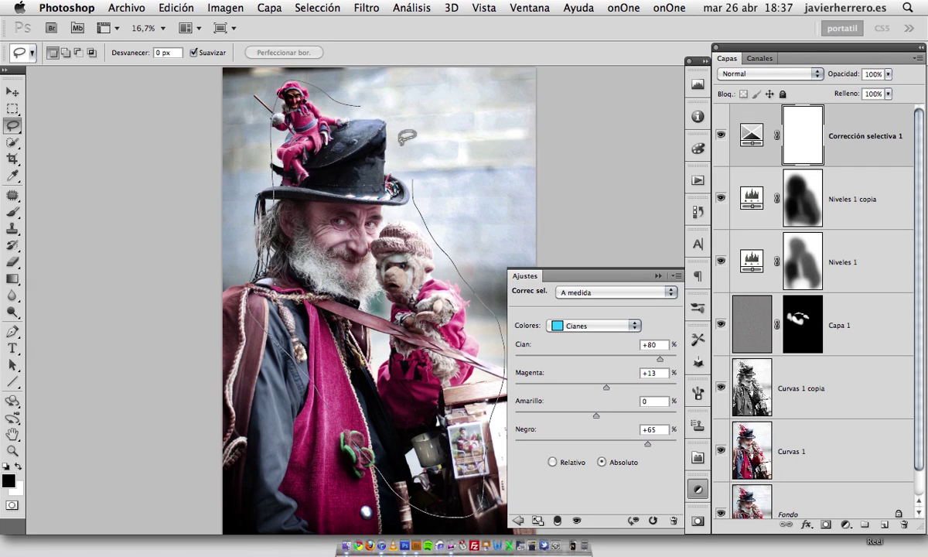
{"action": "left_click_drag", "start_coordinate": [404, 136], "coordinate": [406, 140]}
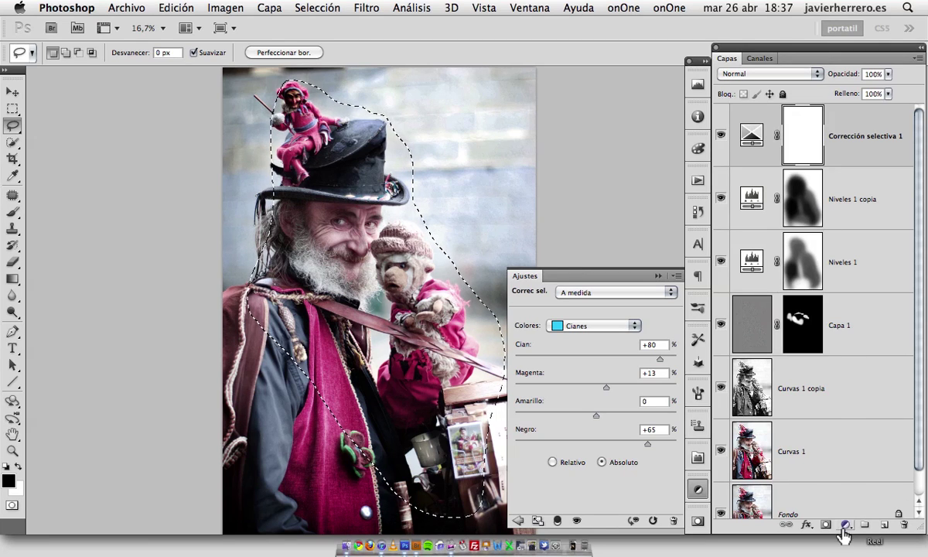
{"action": "left_click", "coordinate": [844, 526]}
{"action": "left_click", "coordinate": [727, 376]}
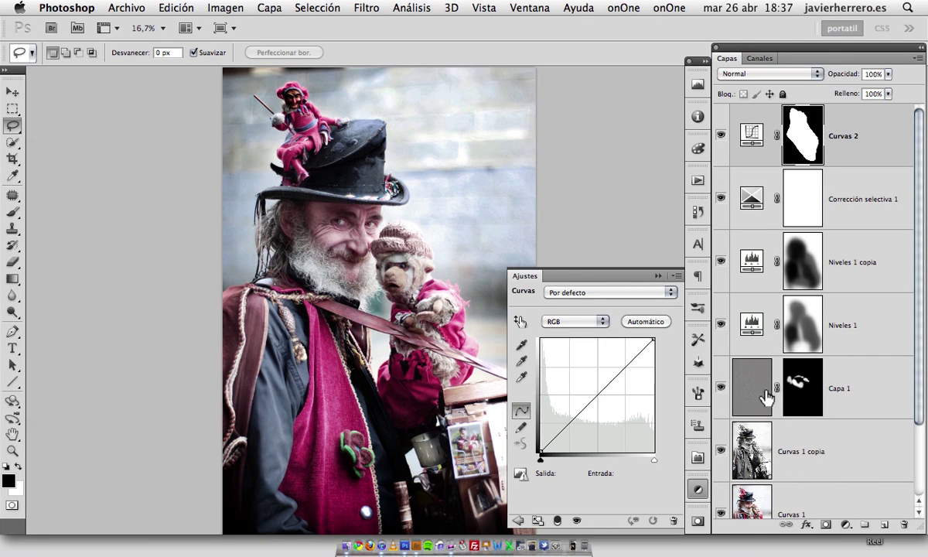
{"action": "left_click_drag", "start_coordinate": [596, 401], "coordinate": [618, 416]}
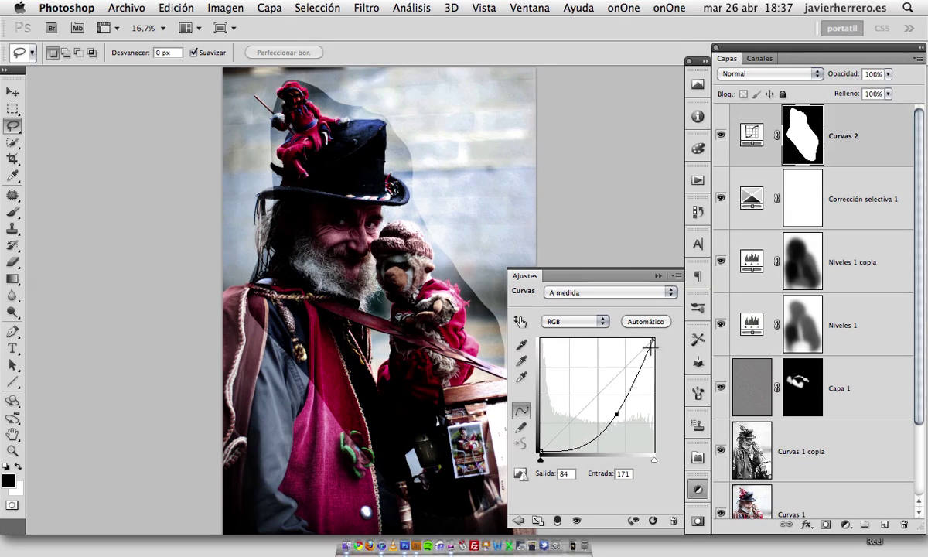
Step: Invert the new Curves layer's mask so the surroundings darken, and feather the mask by 100 px
{"action": "key", "text": "super+i"}
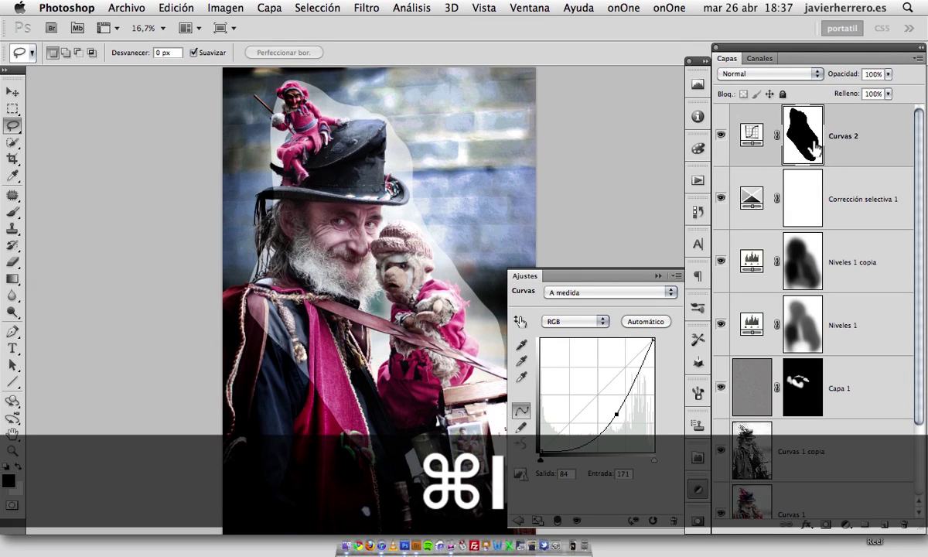
{"action": "left_click", "coordinate": [697, 520]}
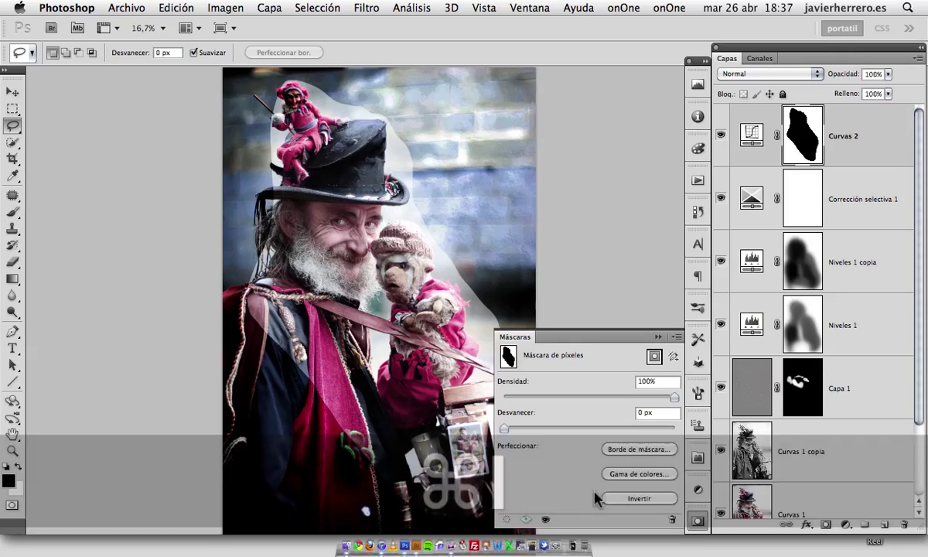
{"action": "left_click_drag", "start_coordinate": [558, 427], "coordinate": [659, 426]}
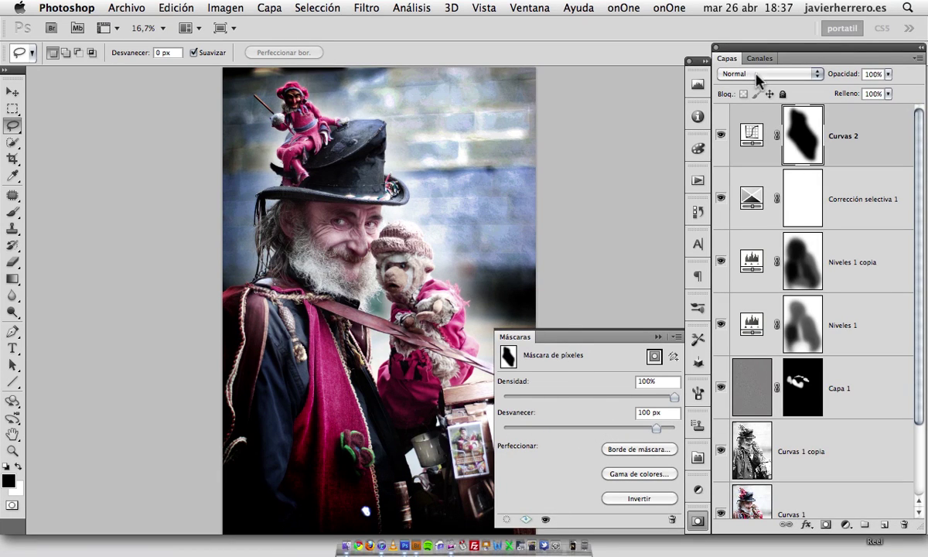
Step: Set the Curves 2 layer to Luminosidad (Luminosity) at 60% opacity, checking its effect by hiding and showing it
{"action": "left_click", "coordinate": [731, 73]}
{"action": "left_click", "coordinate": [743, 362]}
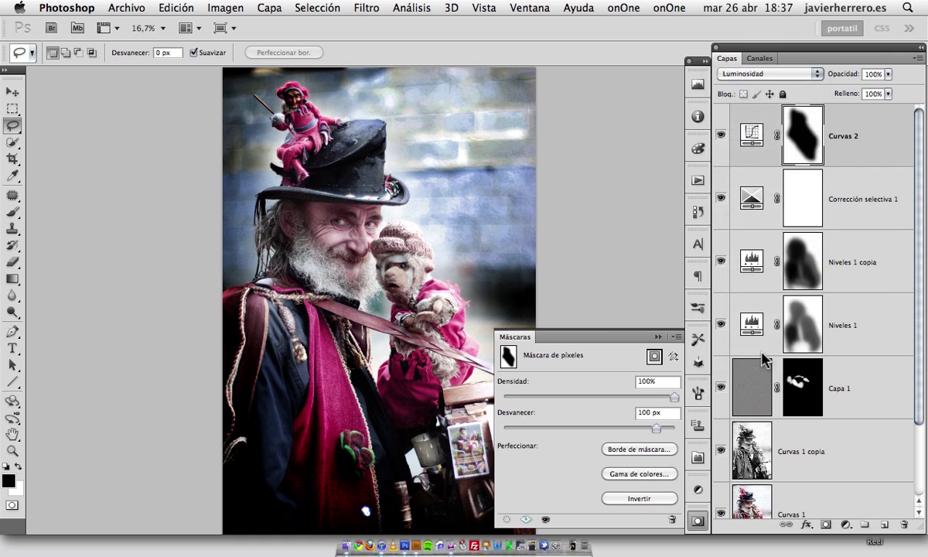
{"action": "left_click", "coordinate": [721, 136]}
{"action": "left_click", "coordinate": [720, 135]}
{"action": "left_click", "coordinate": [720, 135]}
{"action": "left_click", "coordinate": [721, 136]}
{"action": "left_click_drag", "start_coordinate": [838, 77], "coordinate": [823, 77]}
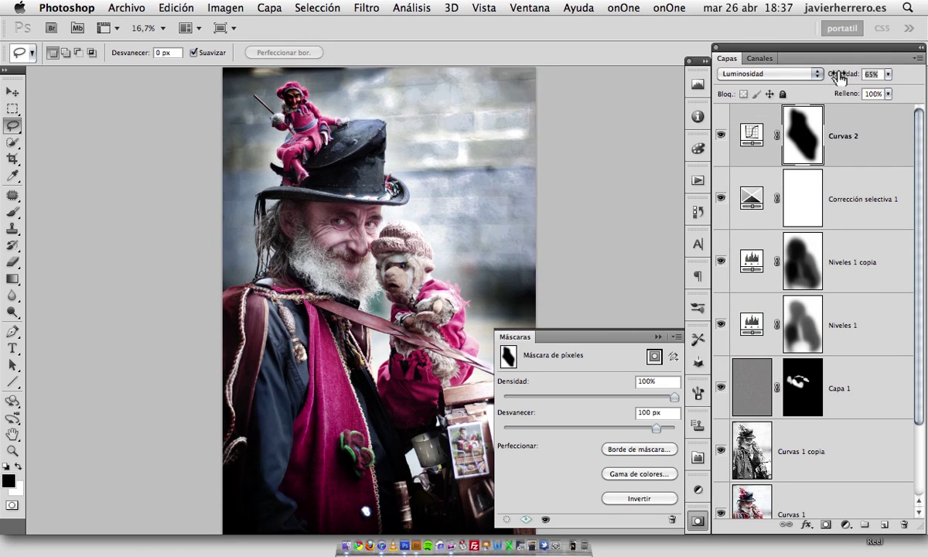
Step: View the whole portrait at 12.5% and compare the finished effect with the original Fondo layer
{"action": "left_click_drag", "start_coordinate": [600, 152], "coordinate": [514, 161]}
{"action": "key", "text": "super+minus"}
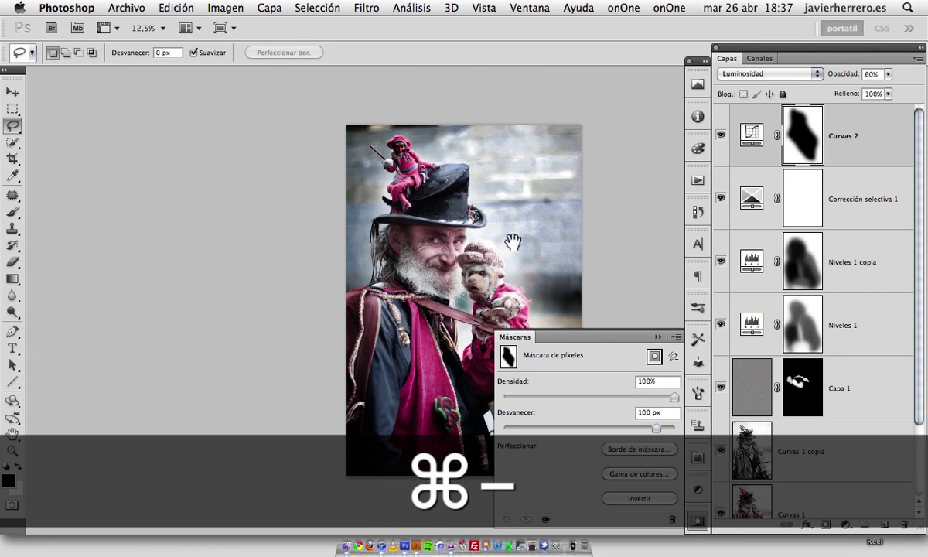
{"action": "left_click_drag", "start_coordinate": [512, 242], "coordinate": [358, 248]}
{"action": "scroll", "coordinate": [731, 344], "scroll_direction": "down", "scroll_amount": 3}
{"action": "key", "text": "alt"}
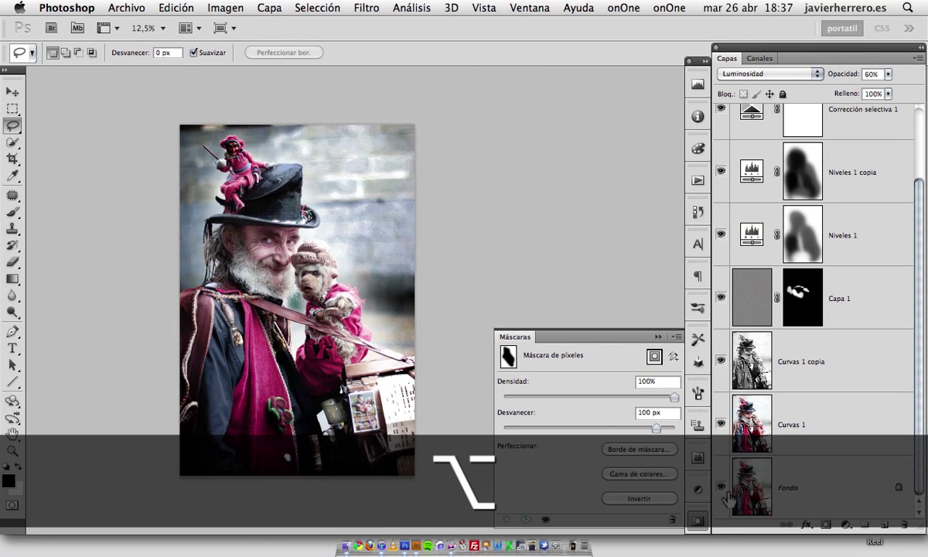
{"action": "left_click", "coordinate": [719, 489], "text": "alt"}
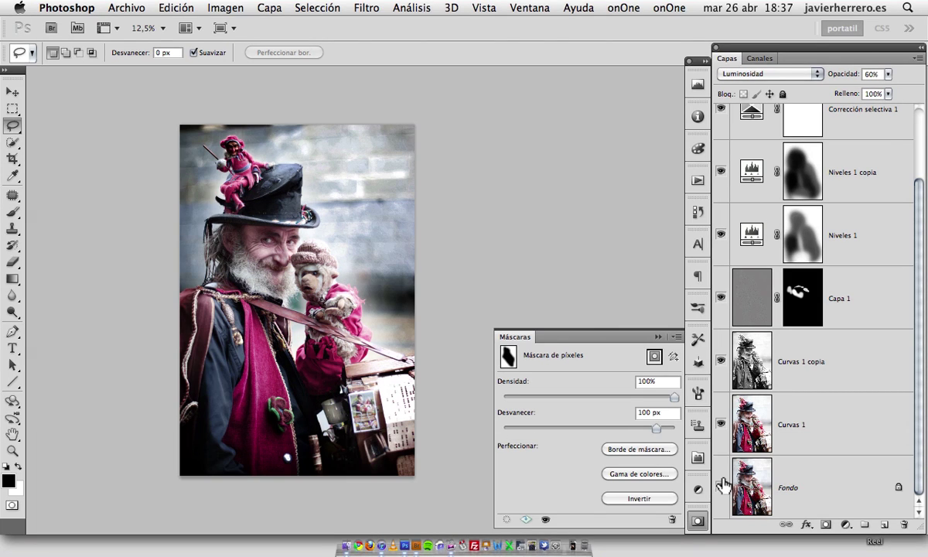
{"action": "key", "text": "z"}
Step: Switch to Adobe Bridge and view the closing image fin web.jpg full screen
{"action": "left_click", "coordinate": [410, 541]}
{"action": "left_click", "coordinate": [533, 390]}
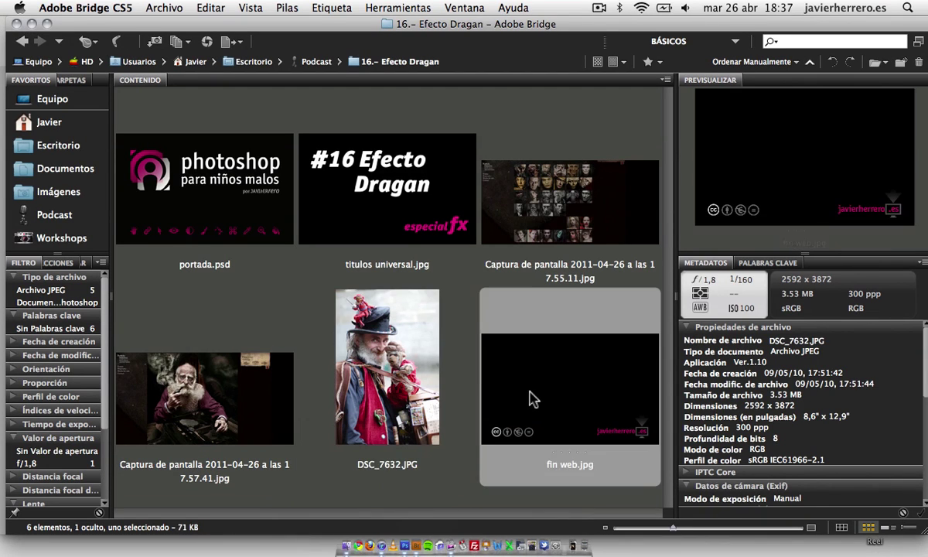
{"action": "key", "text": "space"}
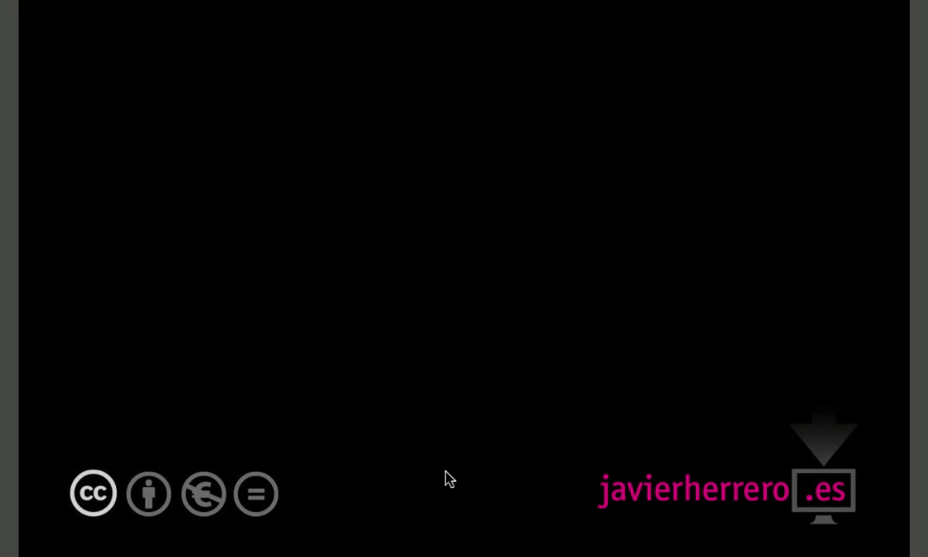
{"action": "key", "text": "Right"}
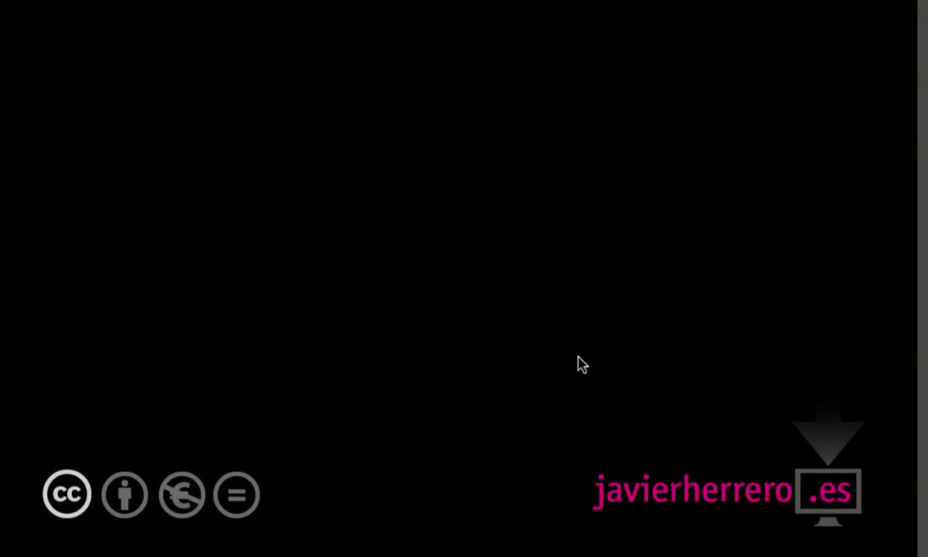